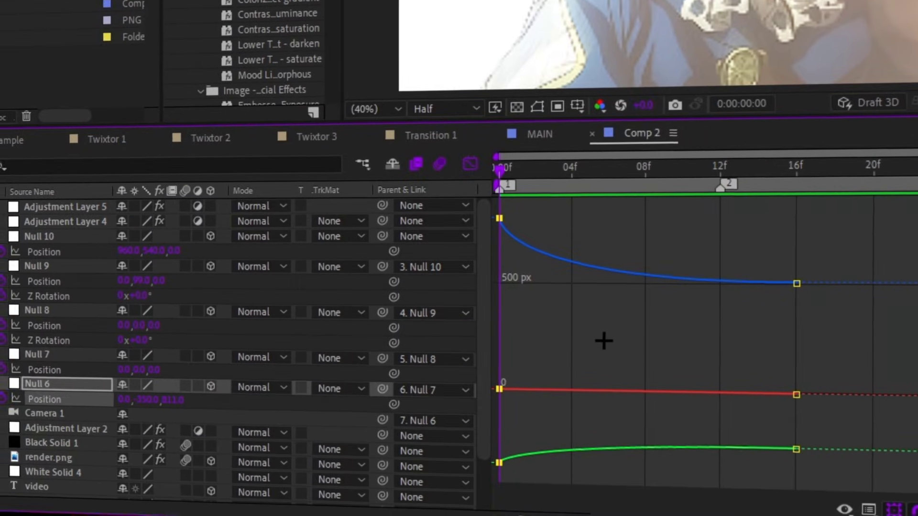
# Examine the speed graphs of Null 7's Position and Null 8's Z Rotation in Comp 2.
pyautogui.rightClick(603, 341)
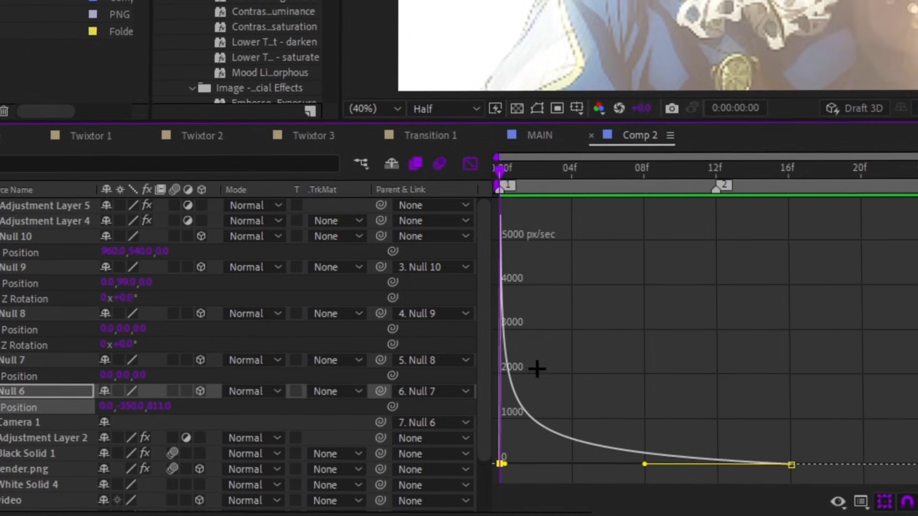
pyautogui.click(75, 377)
pyautogui.click(71, 345)
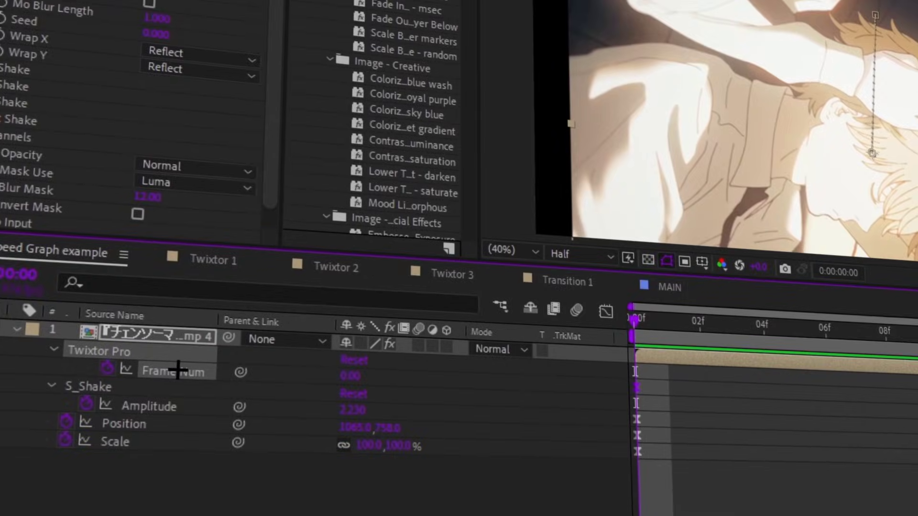
# Show the Frame Num, Amplitude, Position and Scale curves of the Speed Graph example clip as value graphs in the Graph Editor.
pyautogui.keyDown('ctrl'); pyautogui.click(69, 451); pyautogui.keyUp('ctrl')
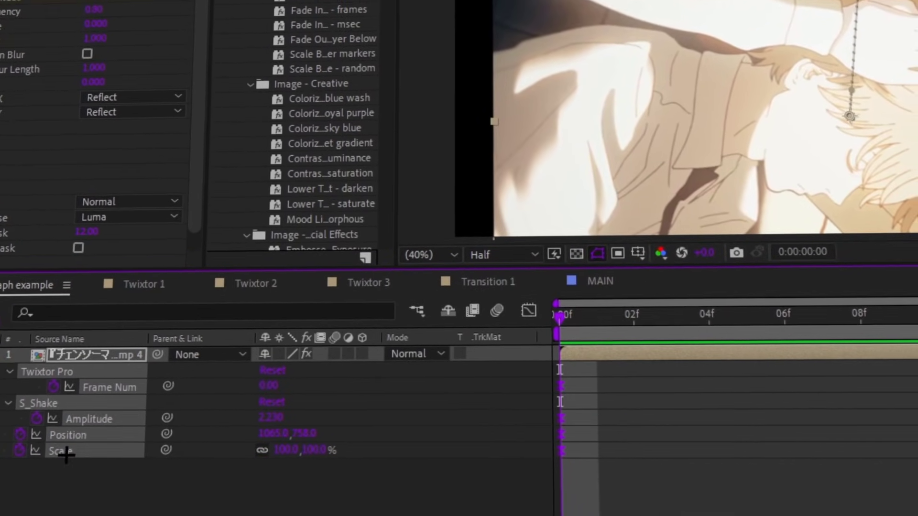
pyautogui.hotkey('shift', 'F3')
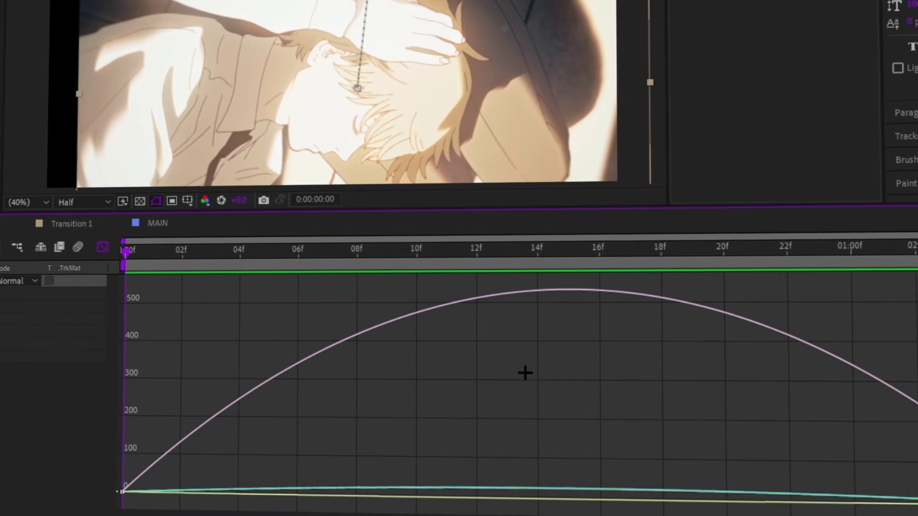
pyautogui.rightClick(507, 356)
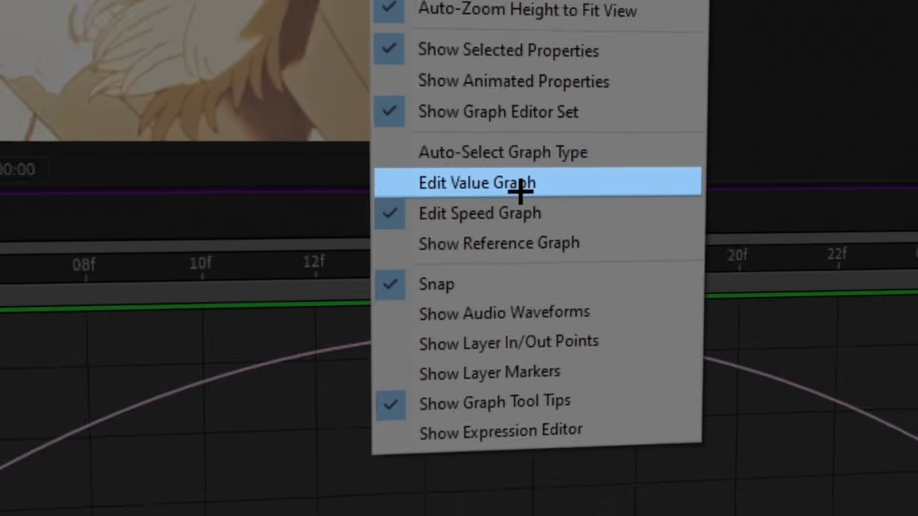
pyautogui.click(492, 170)
pyautogui.moveTo(158, 334); pyautogui.dragTo(65, 383)
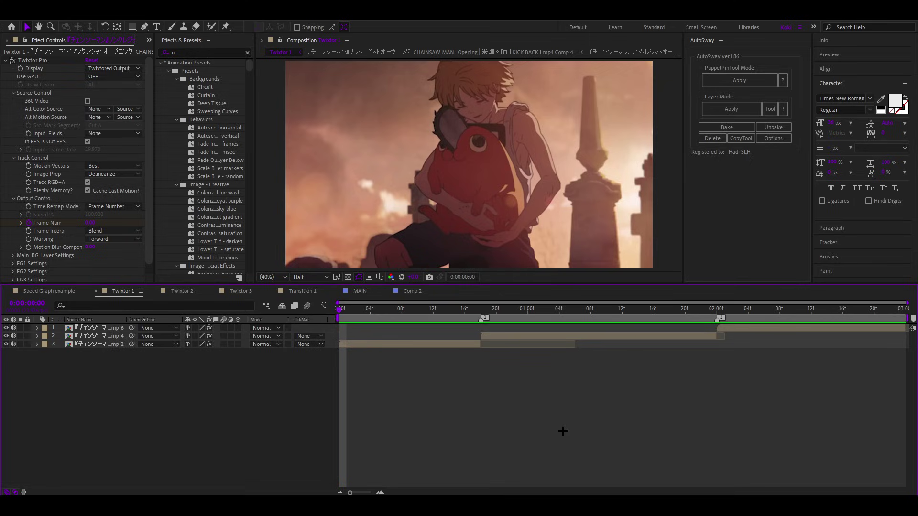
# Reveal layer 3's keyframed Frame Num in Twixtor 1 and open its curve in the Graph Editor, zoomed to the first 18 frames.
pyautogui.moveTo(345, 310); pyautogui.dragTo(301, 317)
pyautogui.click(423, 344)
pyautogui.press('u')
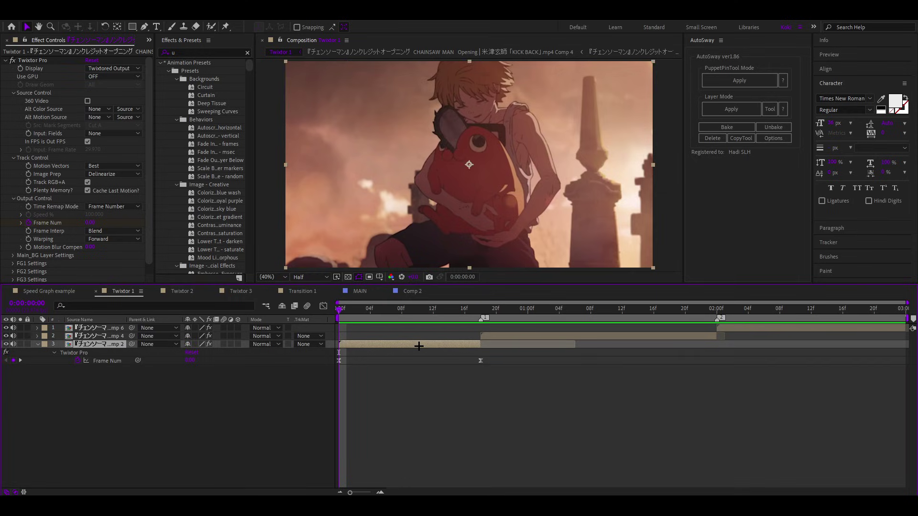
pyautogui.click(104, 360)
pyautogui.click(323, 306)
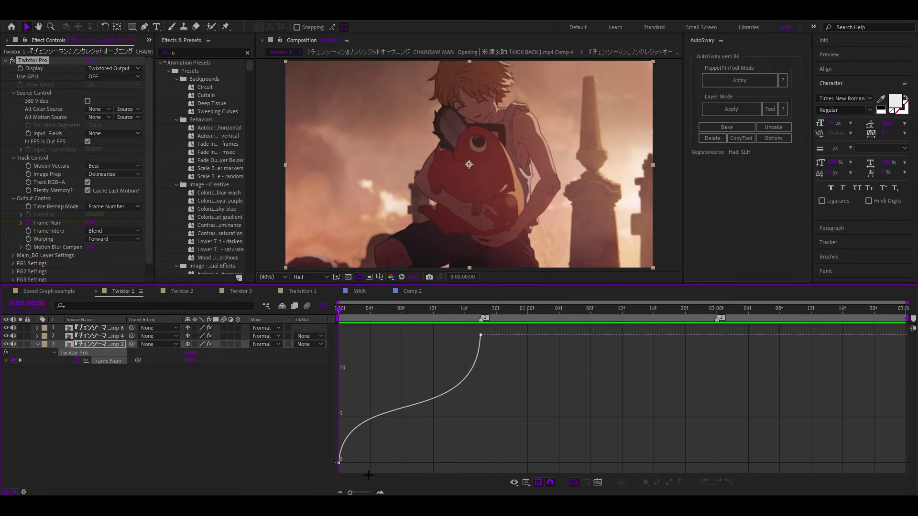
pyautogui.click(116, 362)
pyautogui.click(380, 491)
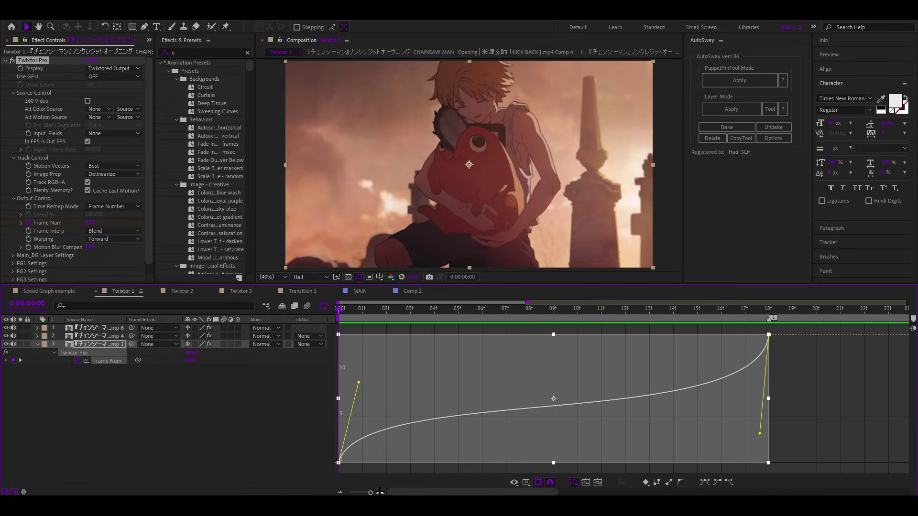
# Switch the Frame Num curve to its speed graph and back to the value graph for comparison.
pyautogui.click(809, 404)
pyautogui.rightClick(495, 368)
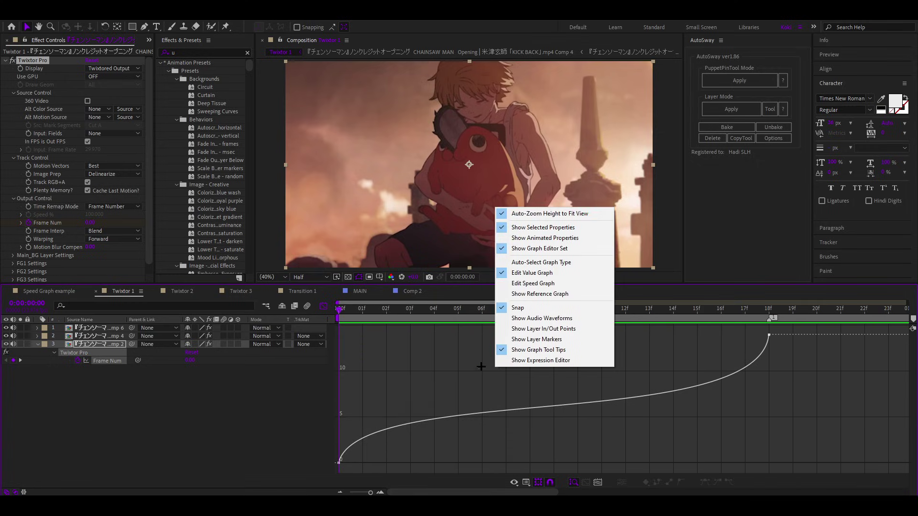
pyautogui.rightClick(463, 367)
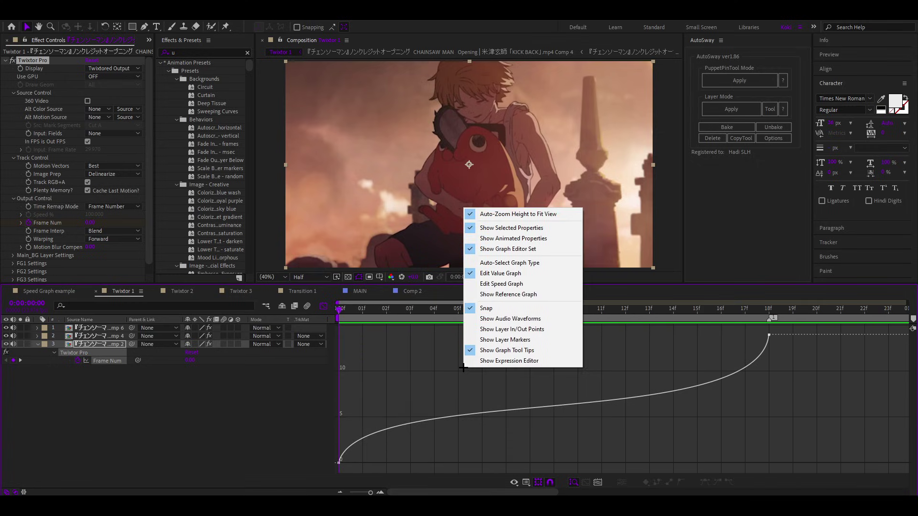
pyautogui.click(506, 284)
pyautogui.rightClick(490, 382)
pyautogui.click(522, 285)
# Apply Easy Ease to both Frame Num keyframes, keeping them selected so their handles can be edited.
pyautogui.moveTo(407, 393); pyautogui.dragTo(288, 491)
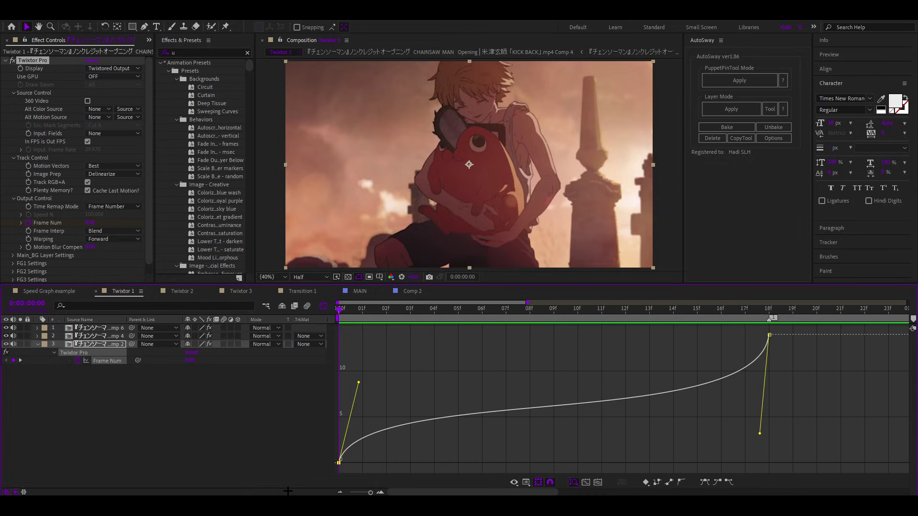
pyautogui.click(113, 362)
pyautogui.press('F9')
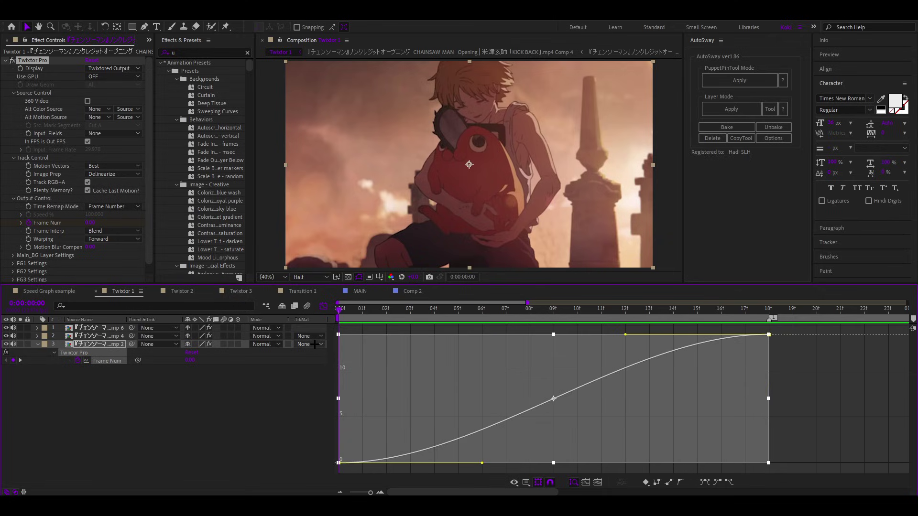
pyautogui.click(826, 375)
pyautogui.moveTo(360, 468); pyautogui.dragTo(291, 420)
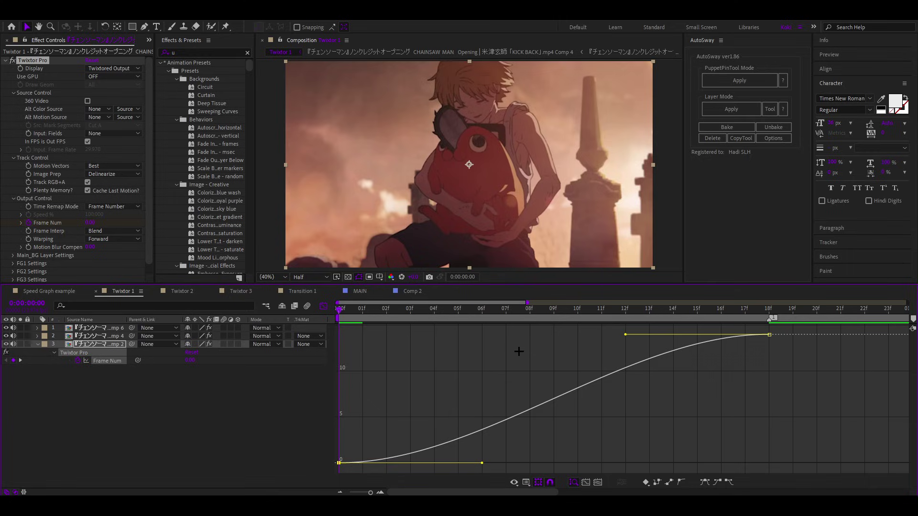
# Stretch the first keyframe's handle horizontally to frame 18 and the last keyframe's handle back to frame 0, and preview the slow-fast-slow motion.
pyautogui.moveTo(481, 462); pyautogui.dragTo(768, 463)
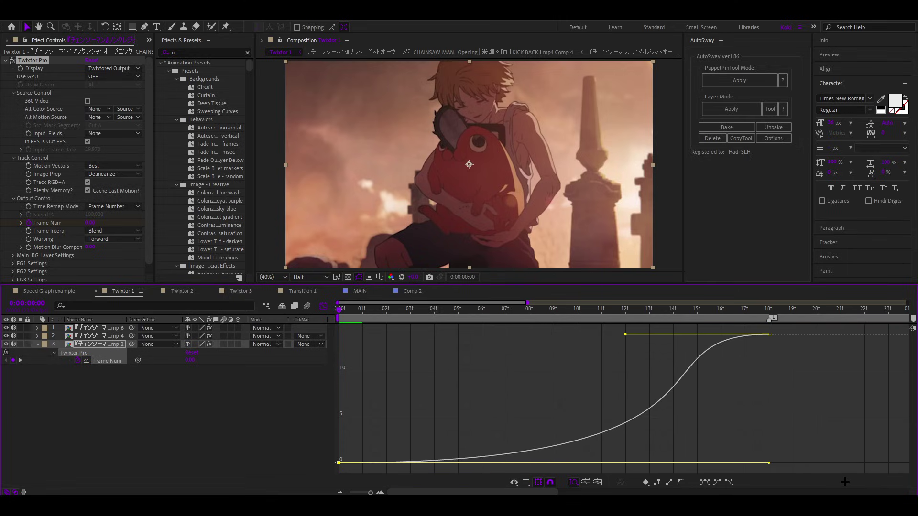
pyautogui.moveTo(625, 335); pyautogui.dragTo(339, 335)
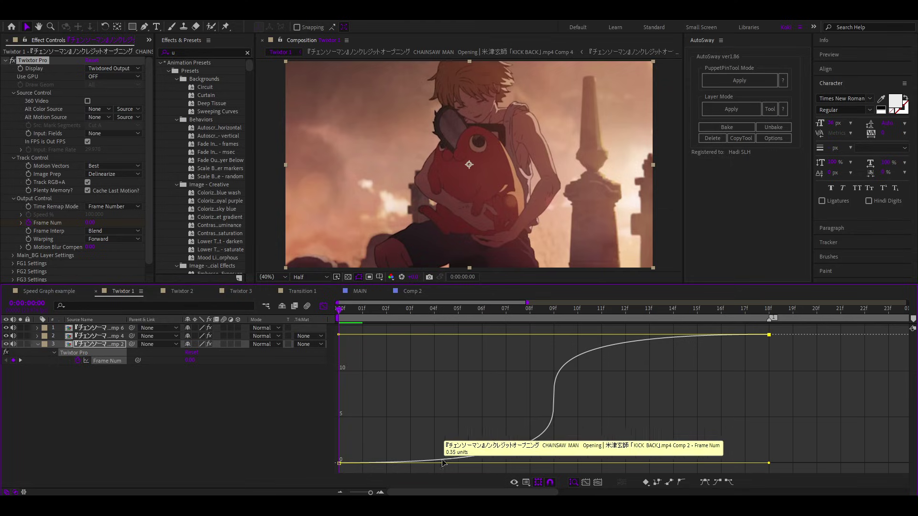
pyautogui.press('space')
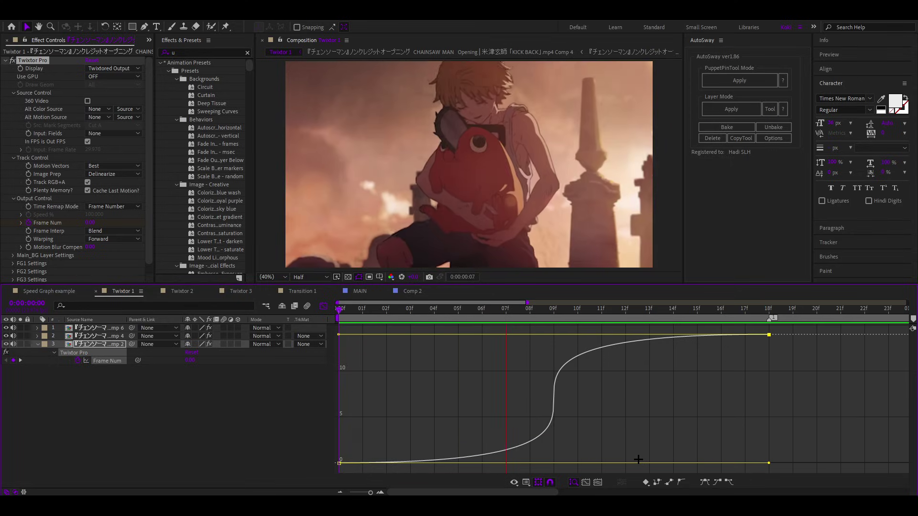
# Shape a fast-slow-fast curve by pulling the first keyframe's handle steeply up and the last one's steeply down, and preview it.
pyautogui.moveTo(768, 463); pyautogui.dragTo(344, 352)
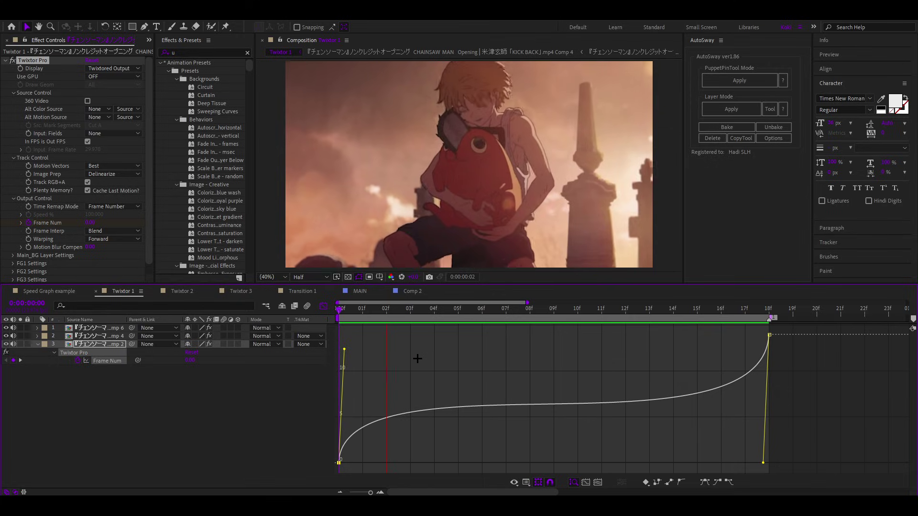
pyautogui.moveTo(340, 311); pyautogui.dragTo(586, 326)
pyautogui.press('pagedown')
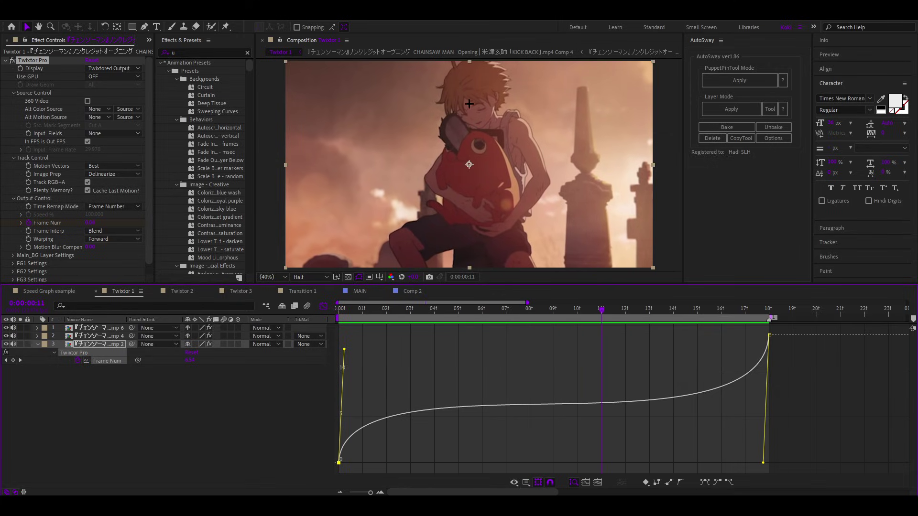
pyautogui.press('space')
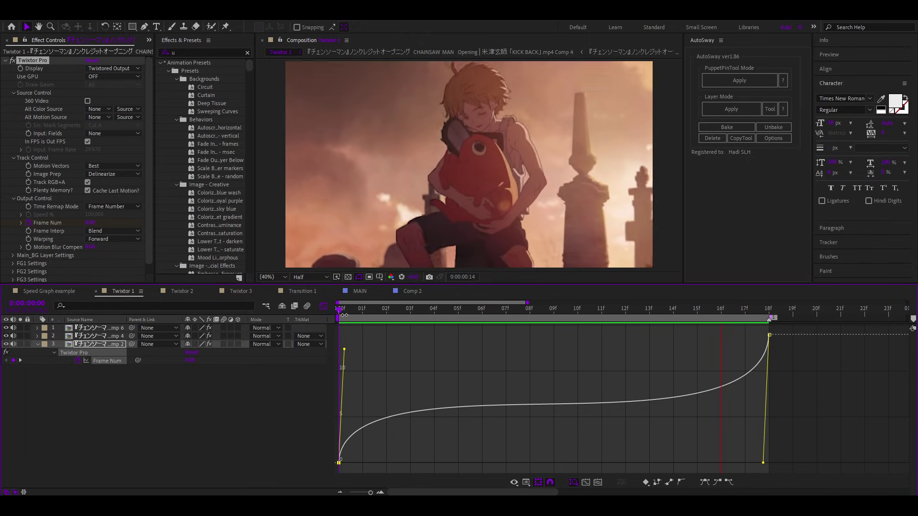
pyautogui.press('space')
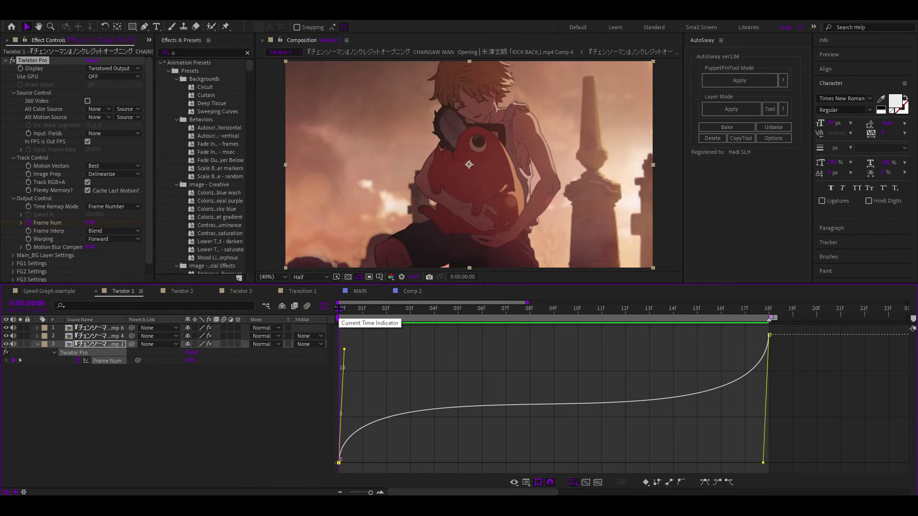
# Apply Easy Ease to the last Frame Num keyframe and extend its handle horizontally to about frame 8 for a fast-to-slow curve.
pyautogui.moveTo(717, 323); pyautogui.dragTo(794, 350)
pyautogui.press('F9')
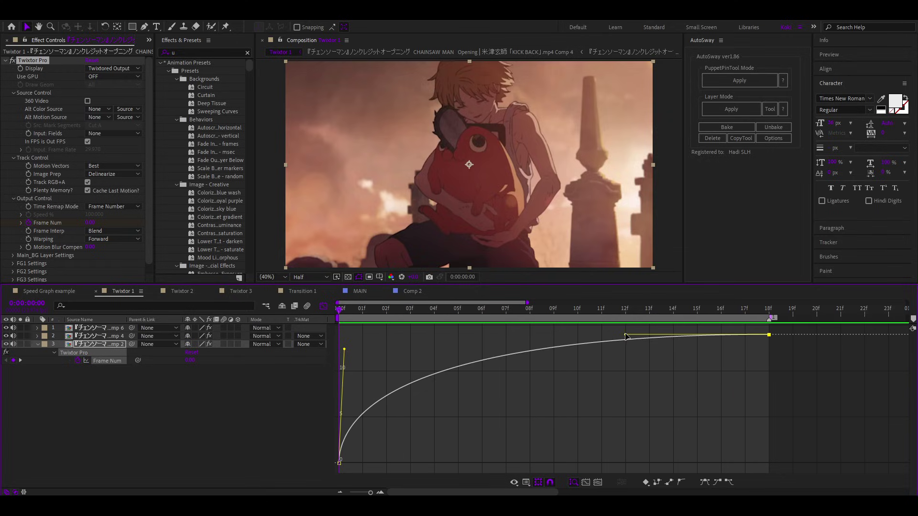
pyautogui.moveTo(625, 335); pyautogui.dragTo(530, 335)
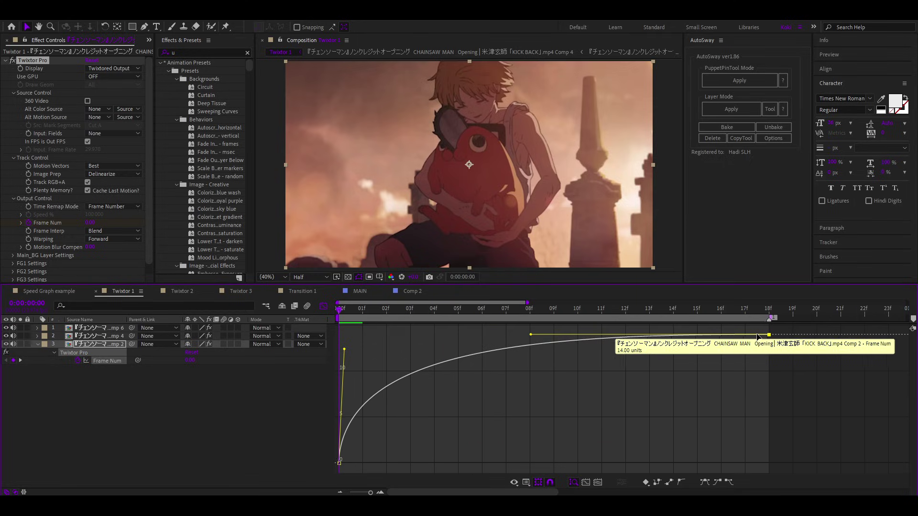
# Build a slow-to-fast curve with an eased first handle reaching about frame 16 and a steep downward last handle, and preview it.
pyautogui.moveTo(325, 474); pyautogui.dragTo(367, 452)
pyautogui.press('F9')
pyautogui.moveTo(789, 358); pyautogui.dragTo(715, 300)
pyautogui.press('F9')
pyautogui.moveTo(625, 335); pyautogui.dragTo(805, 412)
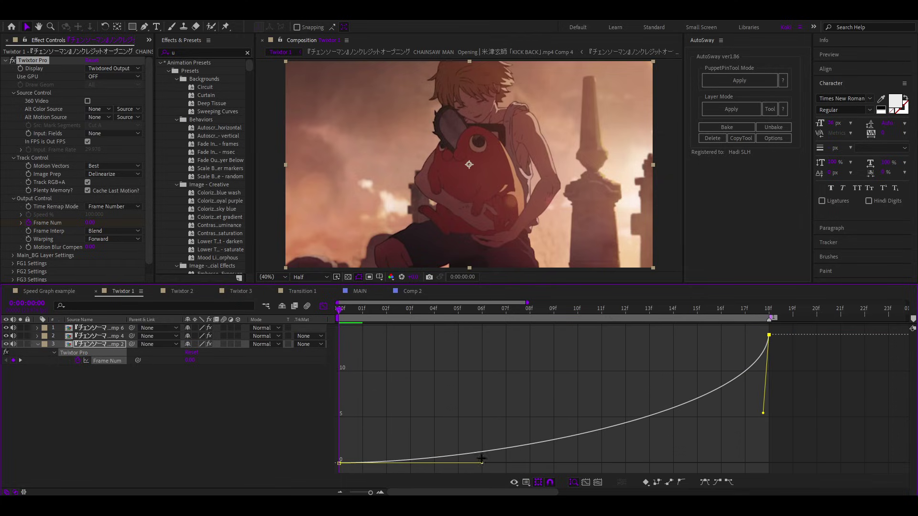
pyautogui.moveTo(481, 463); pyautogui.dragTo(714, 463)
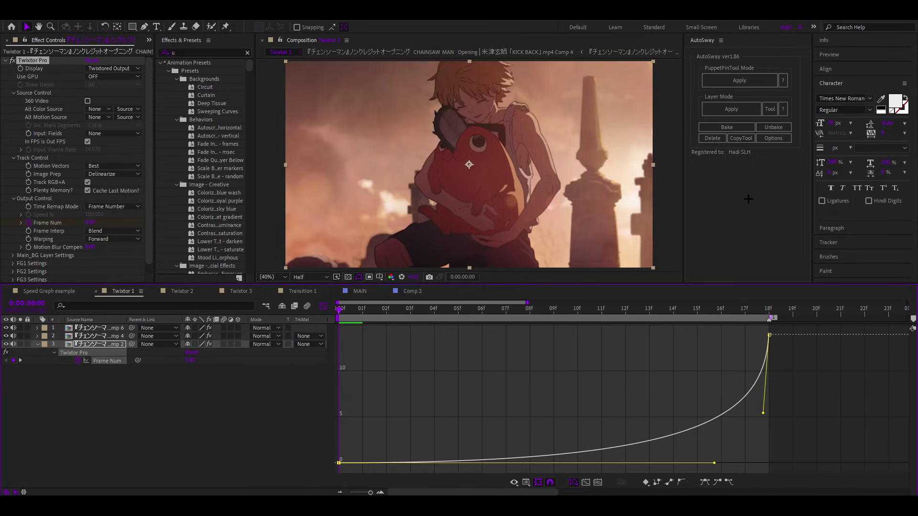
pyautogui.press('space')
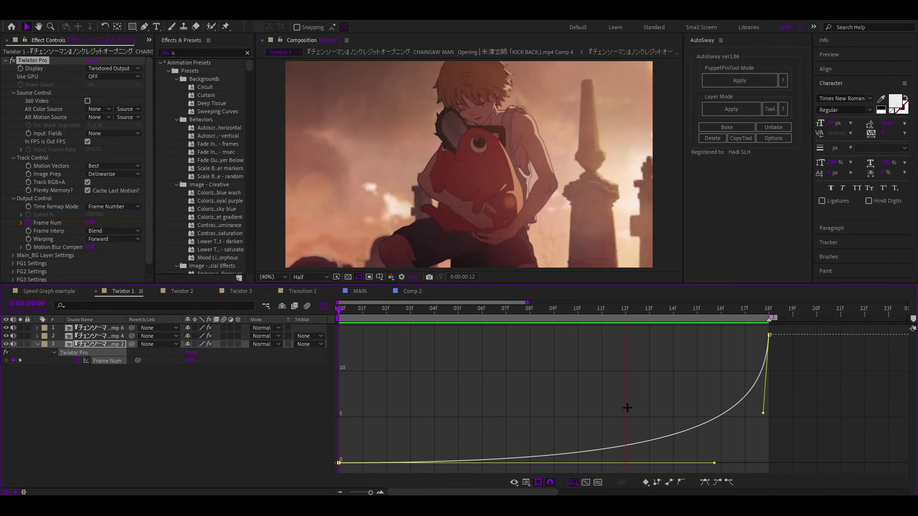
pyautogui.moveTo(339, 310); pyautogui.dragTo(535, 318)
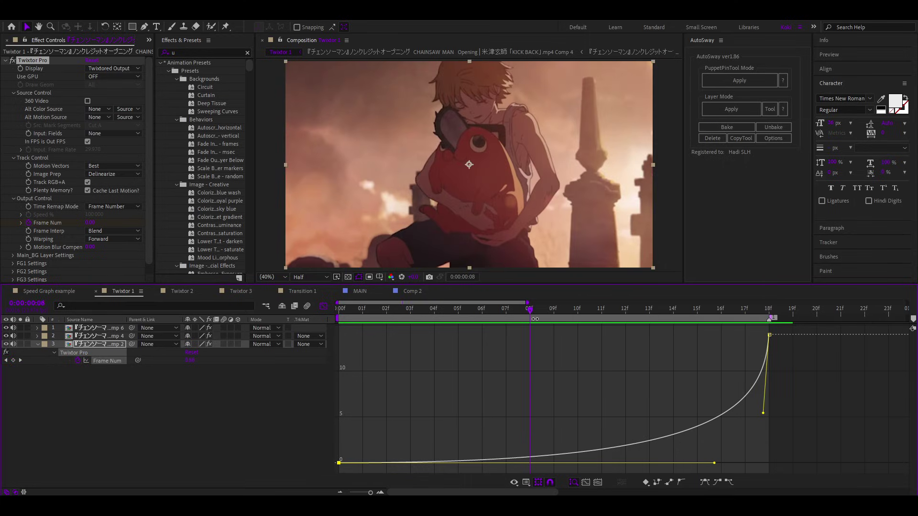
# Undo the slow-to-fast curve edits back to the fast-to-slow curve and preview the clip.
pyautogui.hotkey('ctrl', 'z')
pyautogui.hotkey('ctrl', 'z')
pyautogui.hotkey('ctrl', 'z')
pyautogui.hotkey('ctrl', 'z')
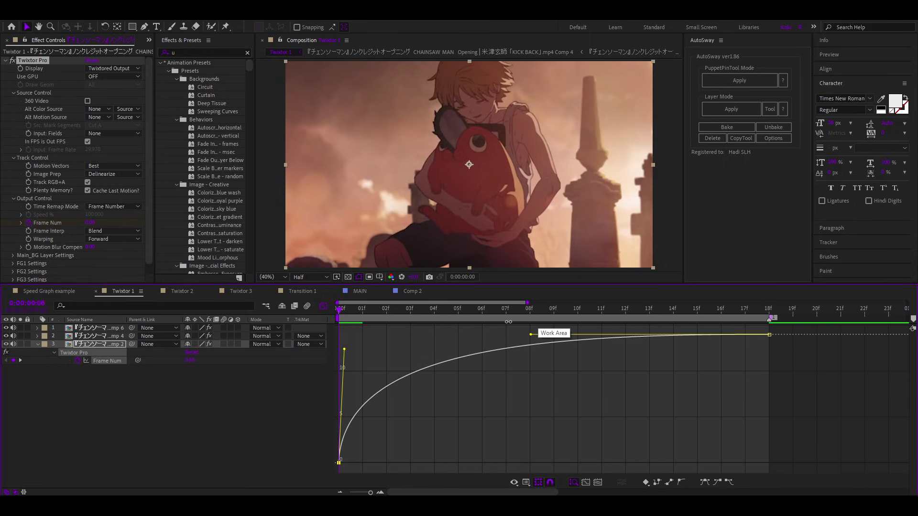
pyautogui.moveTo(339, 315); pyautogui.dragTo(709, 313)
pyautogui.press('space')
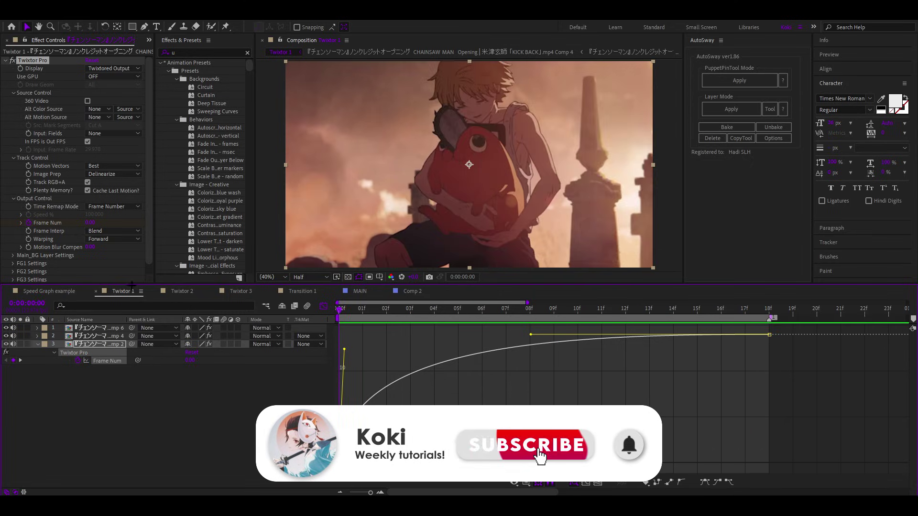
pyautogui.press('space')
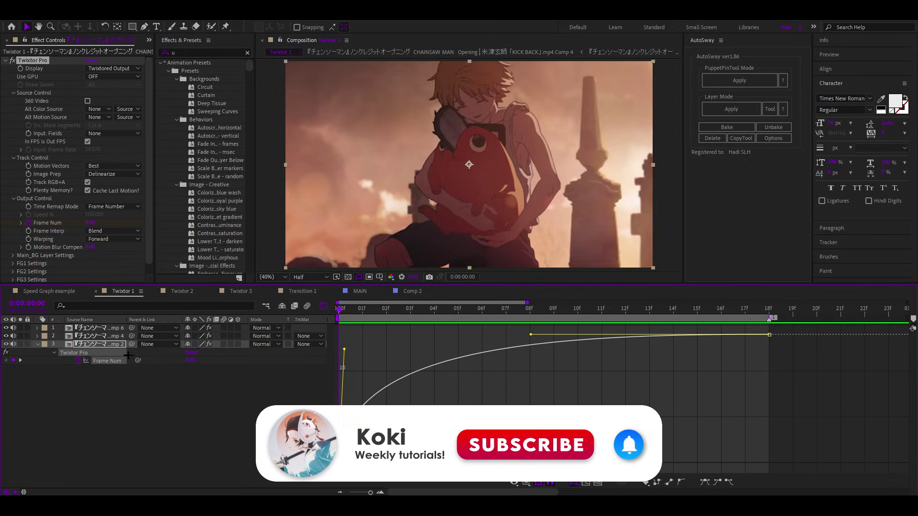
# Reset the Frame Num keyframes to the default Easy Ease curve and display it as a speed graph with both keyframes selected.
pyautogui.click(107, 360)
pyautogui.rightClick(469, 358)
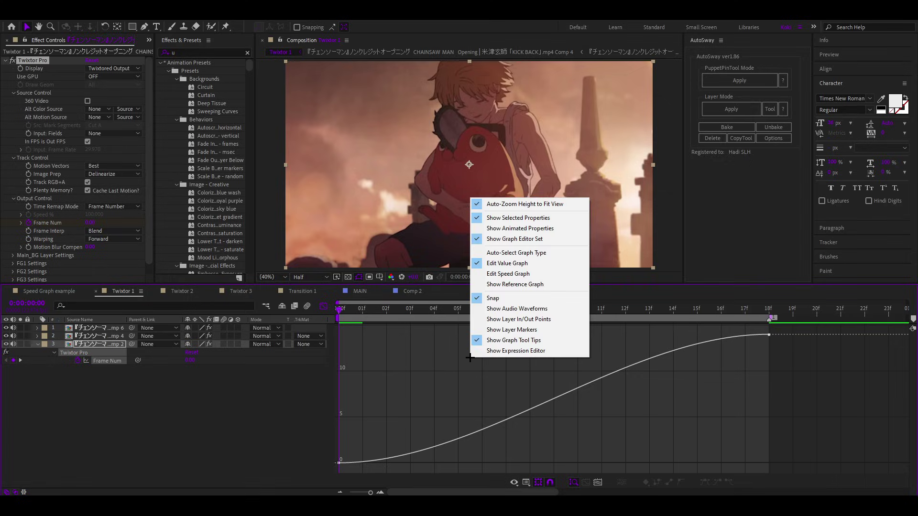
pyautogui.click(530, 275)
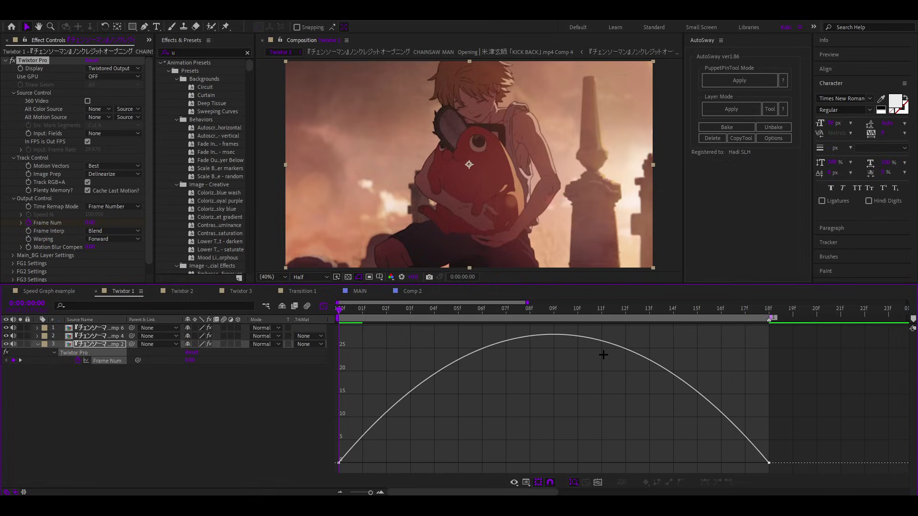
pyautogui.click(112, 361)
pyautogui.click(338, 459)
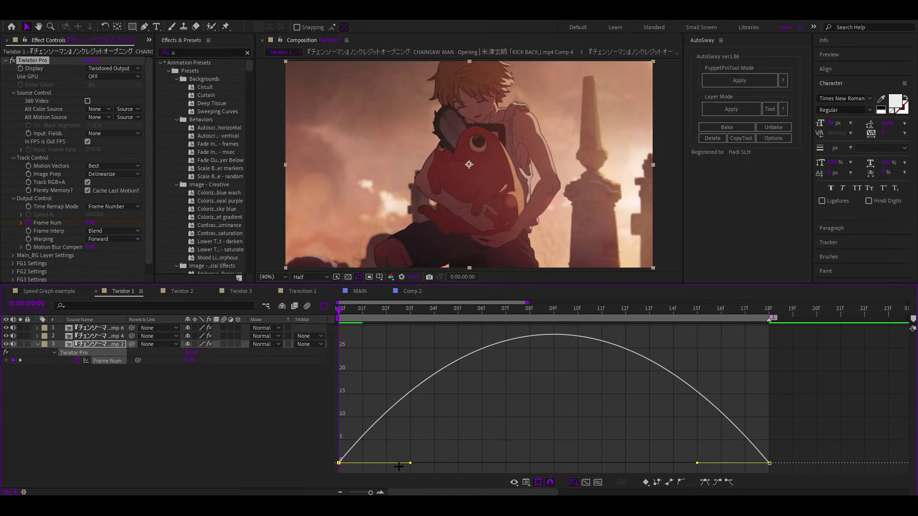
# Try steepening the last Frame Num keyframe's handle in the value graph, undo it and return to the speed graph.
pyautogui.rightClick(508, 404)
pyautogui.click(550, 304)
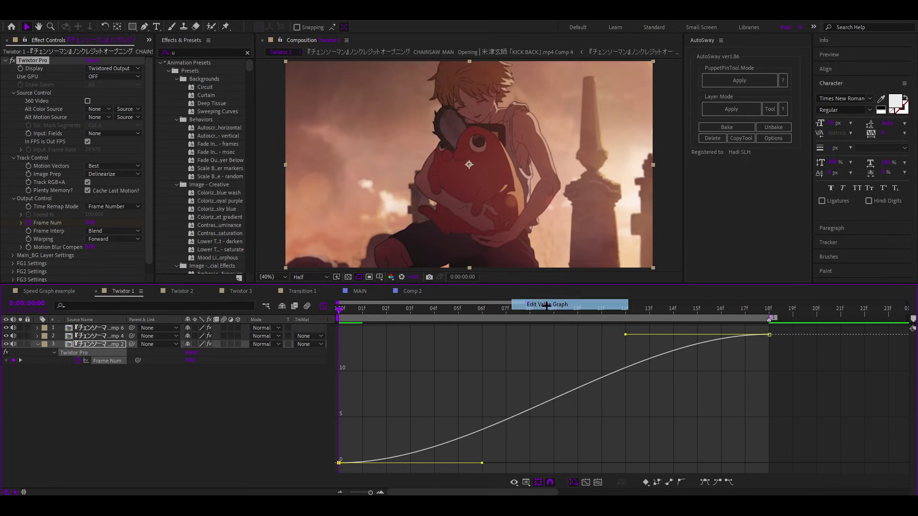
pyautogui.rightClick(607, 402)
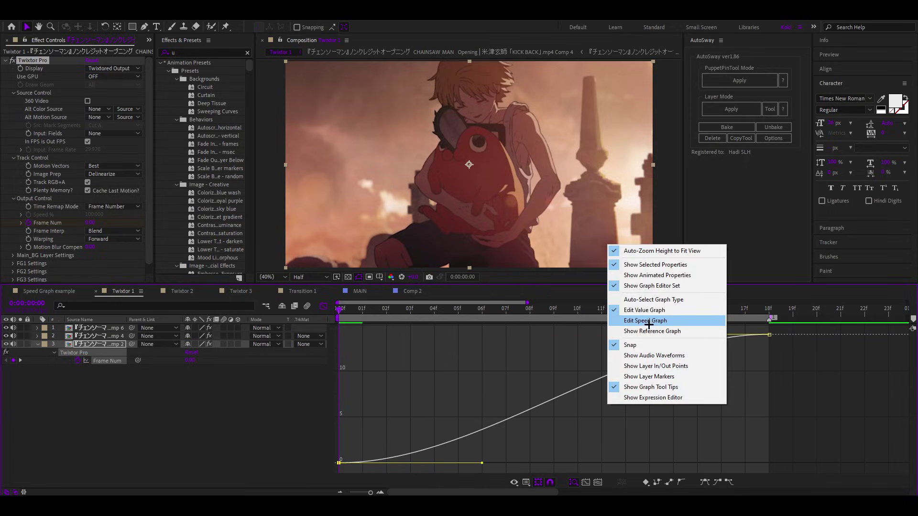
pyautogui.click(519, 364)
pyautogui.moveTo(759, 371); pyautogui.dragTo(814, 336)
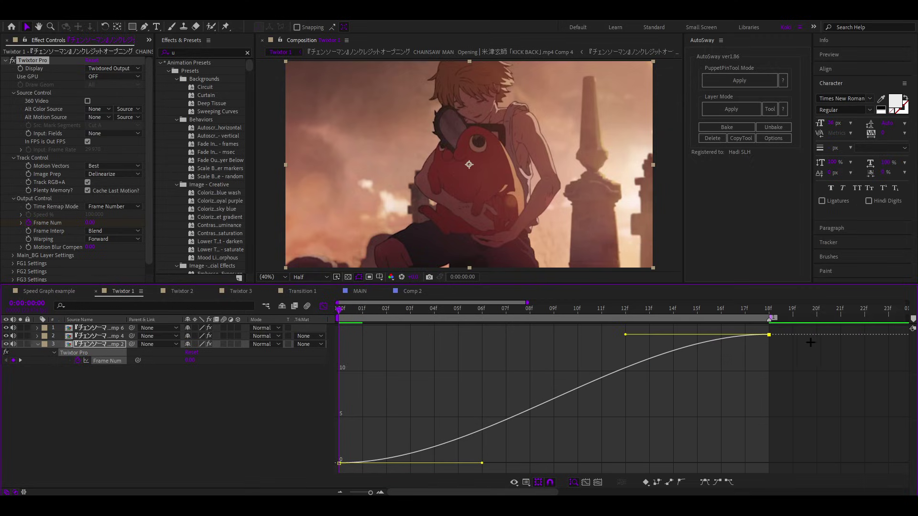
pyautogui.moveTo(626, 335); pyautogui.dragTo(734, 428)
pyautogui.hotkey('ctrl', 'z')
pyautogui.rightClick(584, 364)
pyautogui.click(621, 280)
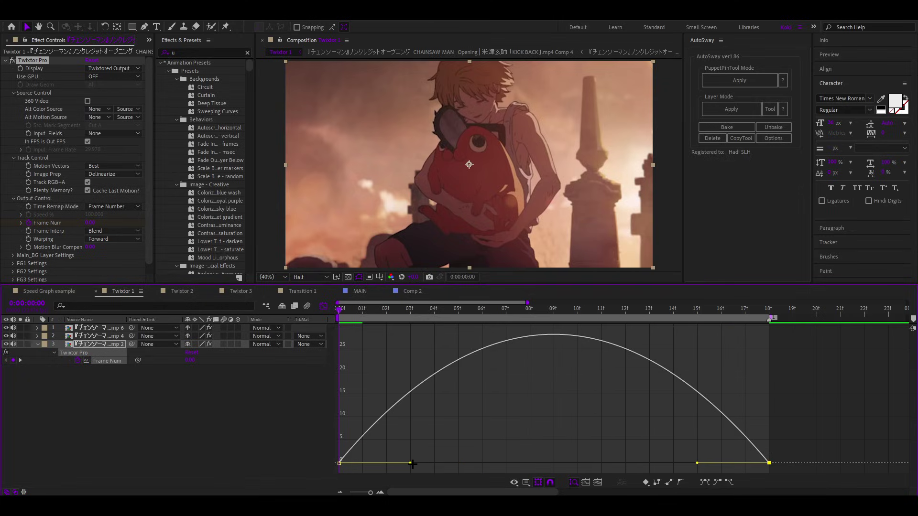
# Shape a fast-to-slow speed graph with the first keyframe's handle collapsed at frame 0 and the last one's extended to frame 9, and preview it.
pyautogui.moveTo(409, 464); pyautogui.dragTo(480, 407)
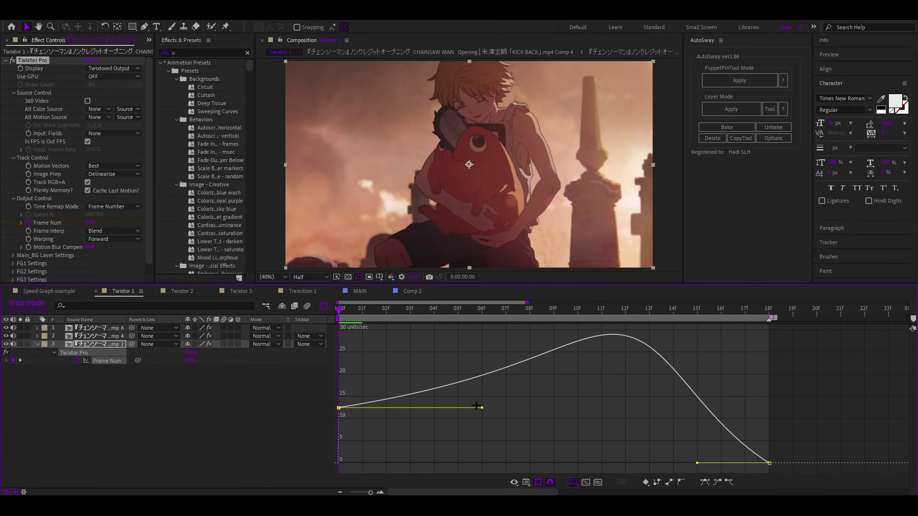
pyautogui.hotkey('ctrl', 'z')
pyautogui.moveTo(410, 461); pyautogui.dragTo(437, 462)
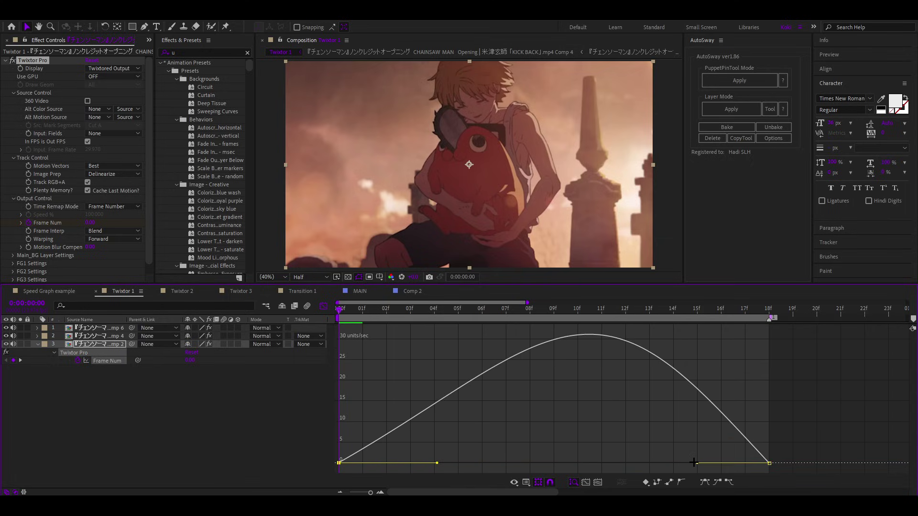
pyautogui.moveTo(697, 463); pyautogui.dragTo(553, 463)
pyautogui.moveTo(437, 463); pyautogui.dragTo(340, 463)
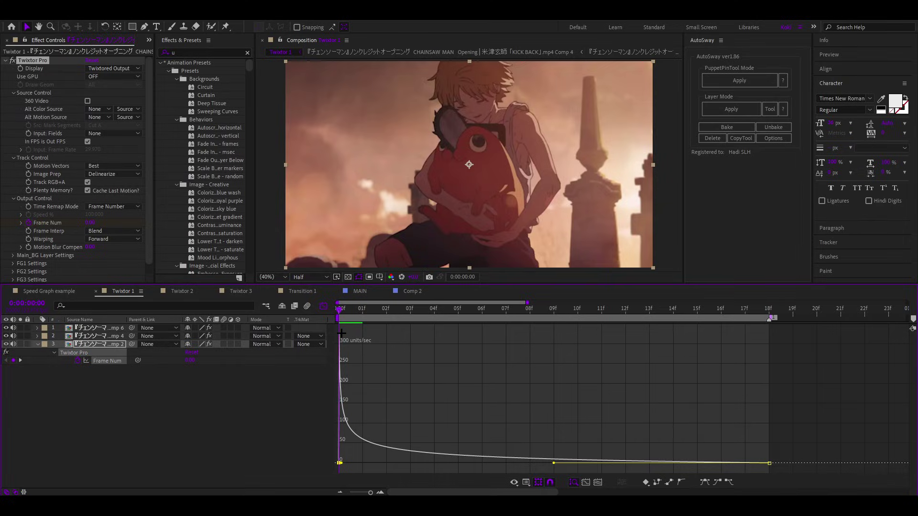
pyautogui.press('space')
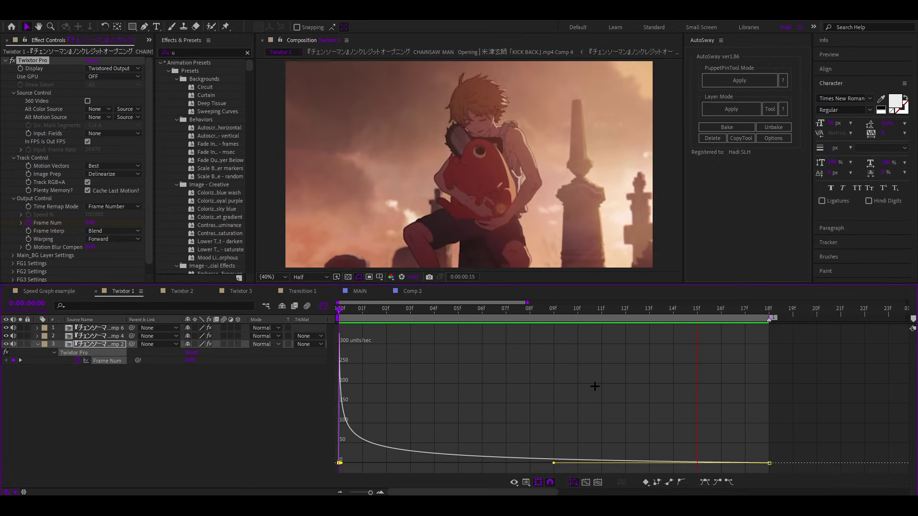
pyautogui.press('space')
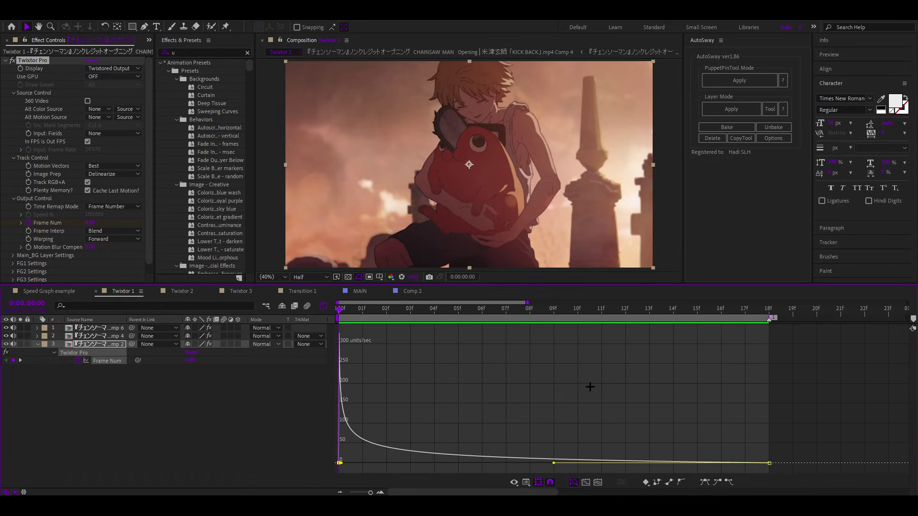
# Display the fast-to-slow Frame Num curve as a value graph and preview the clip.
pyautogui.rightClick(554, 351)
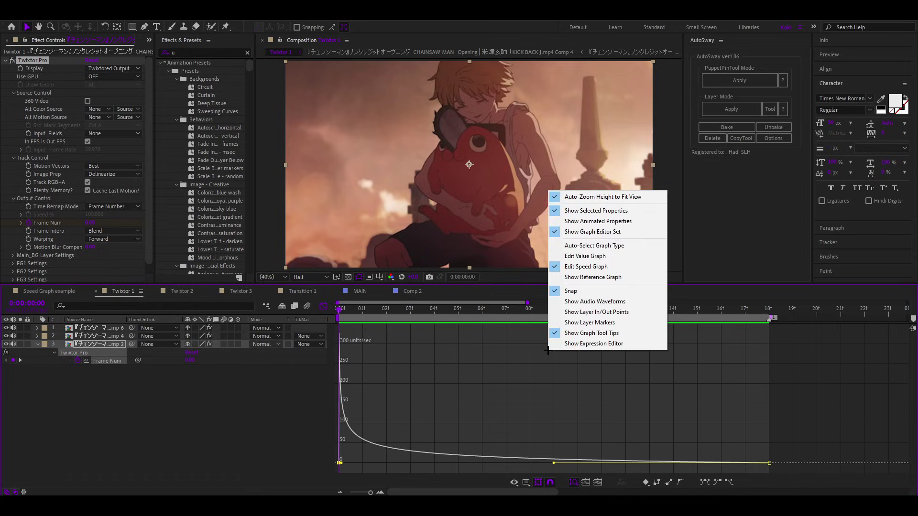
pyautogui.click(589, 255)
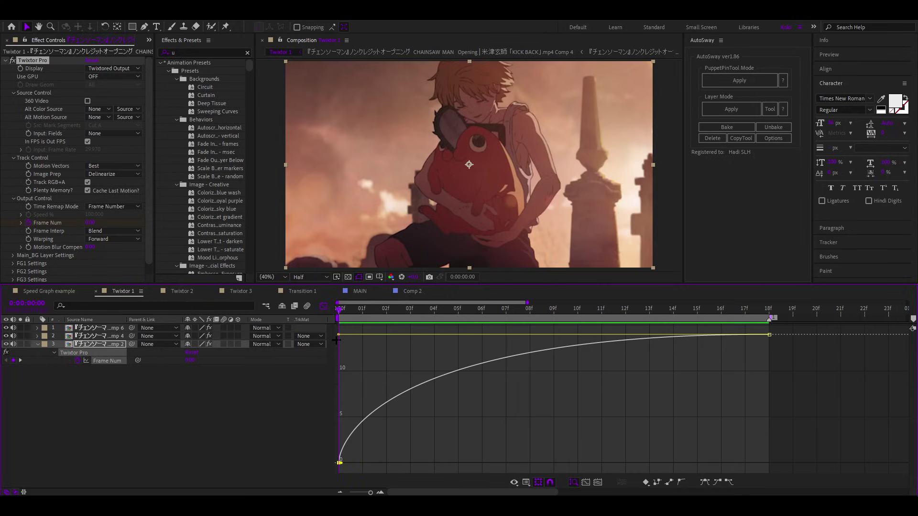
pyautogui.press('space')
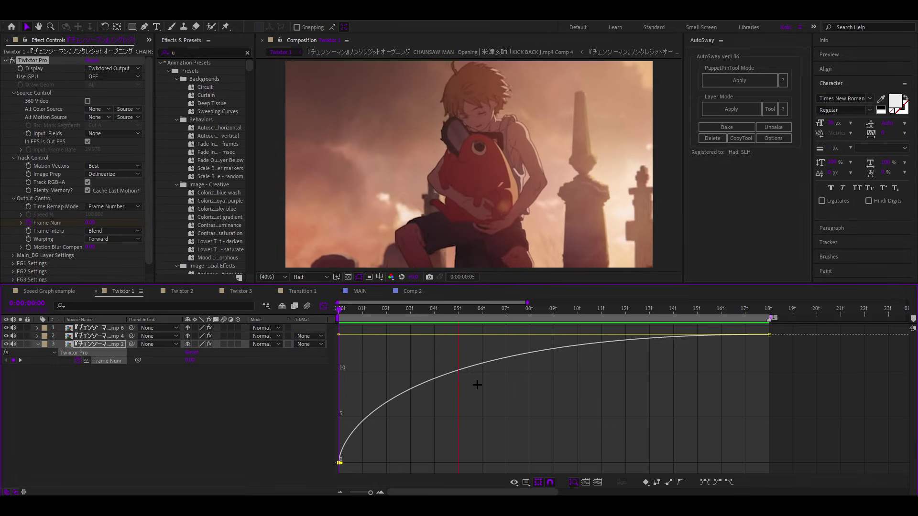
pyautogui.press('space')
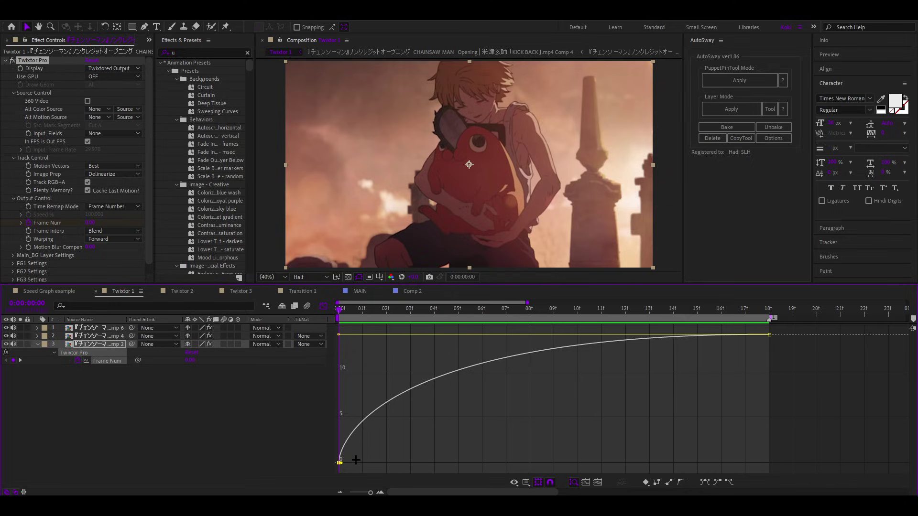
# Try steep first and shortened last keyframe handles on the fast-to-slow value curve, preview the clip and undo the handle edits.
pyautogui.moveTo(342, 463); pyautogui.dragTo(401, 343)
pyautogui.press('space')
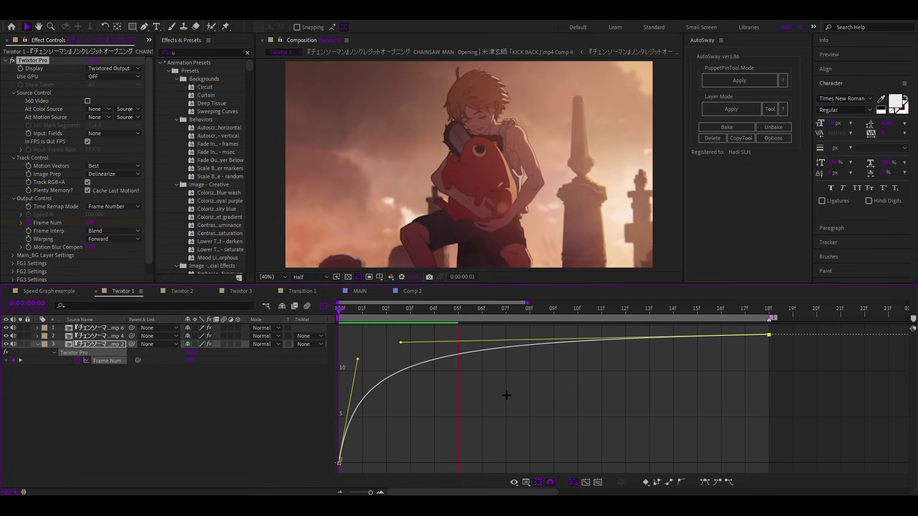
pyautogui.hotkey('ctrl', 'z')
pyautogui.hotkey('ctrl', 'z')
pyautogui.hotkey('ctrl', 'z')
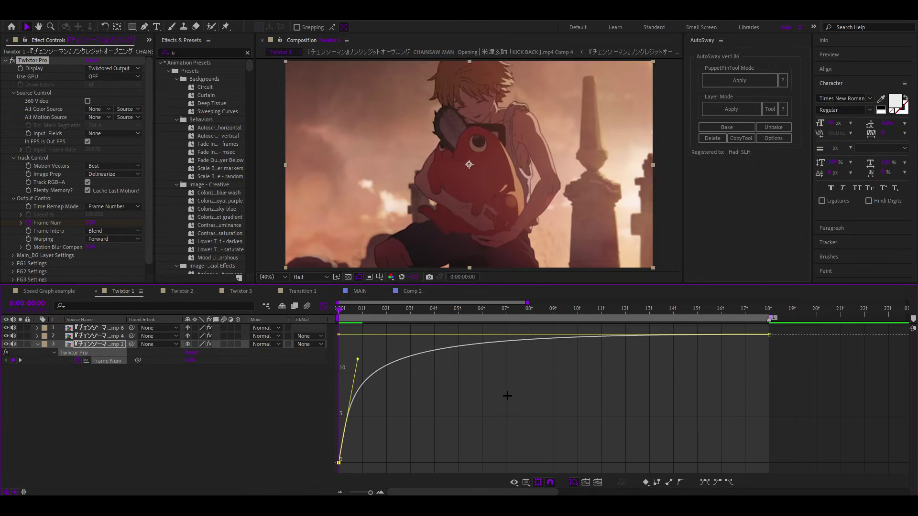
# Build a slow-to-fast speed graph with the last handle collapsed at frame 18 and the first reaching about frame 7, and view its value graph.
pyautogui.rightClick(512, 396)
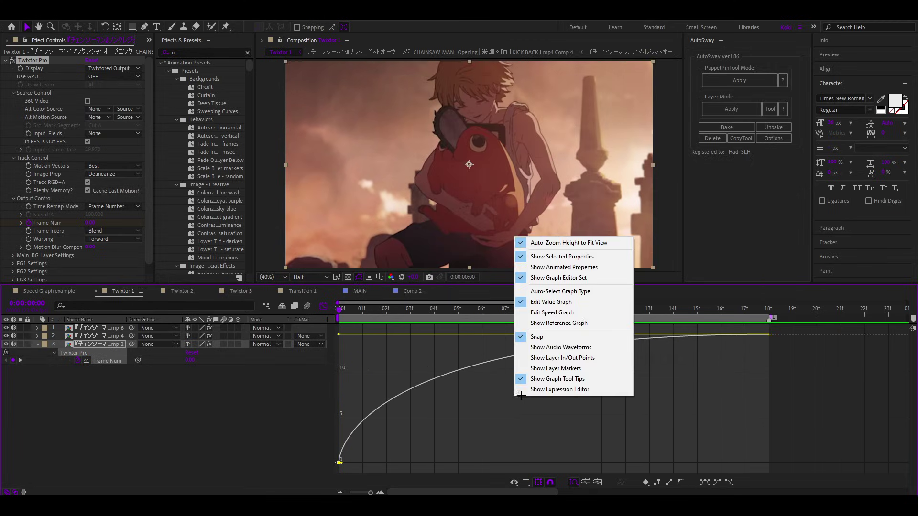
pyautogui.click(555, 313)
pyautogui.moveTo(553, 462); pyautogui.dragTo(771, 462)
pyautogui.moveTo(341, 460); pyautogui.dragTo(624, 463)
pyautogui.rightClick(480, 402)
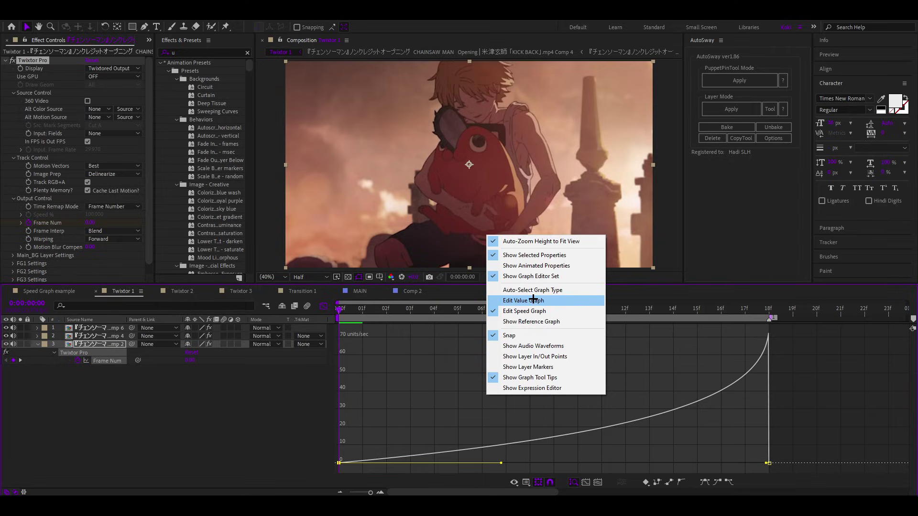
pyautogui.click(532, 299)
# Shape an S-curve in the value graph by extending the last handle to about frame 4 and setting the first to about frame 11.
pyautogui.moveTo(342, 465)
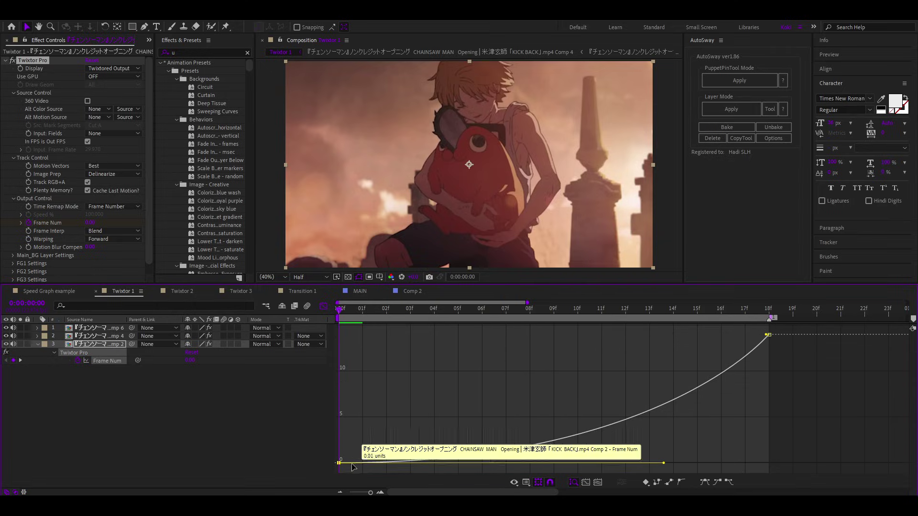
pyautogui.moveTo(766, 334); pyautogui.dragTo(513, 334)
pyautogui.moveTo(453, 357); pyautogui.dragTo(370, 358)
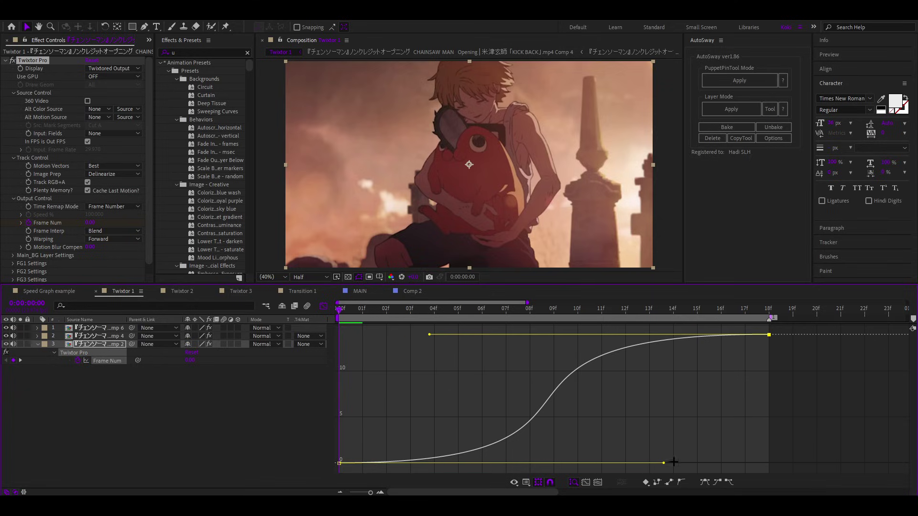
pyautogui.moveTo(663, 463)
pyautogui.mouseDown()
pyautogui.moveTo(799, 473)
pyautogui.moveTo(653, 448)
pyautogui.mouseUp()
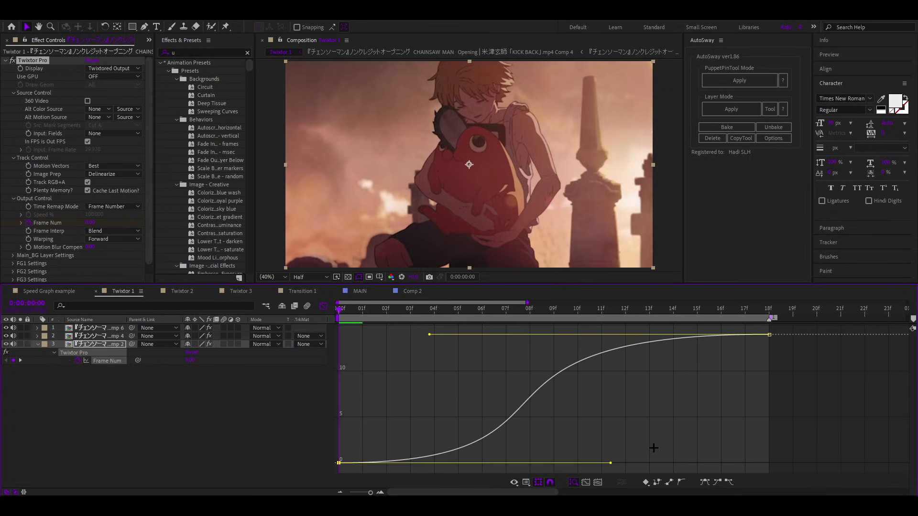
# Switch to the speed graph and reset both Frame Num keyframes to the default Easy Ease curve.
pyautogui.rightClick(640, 397)
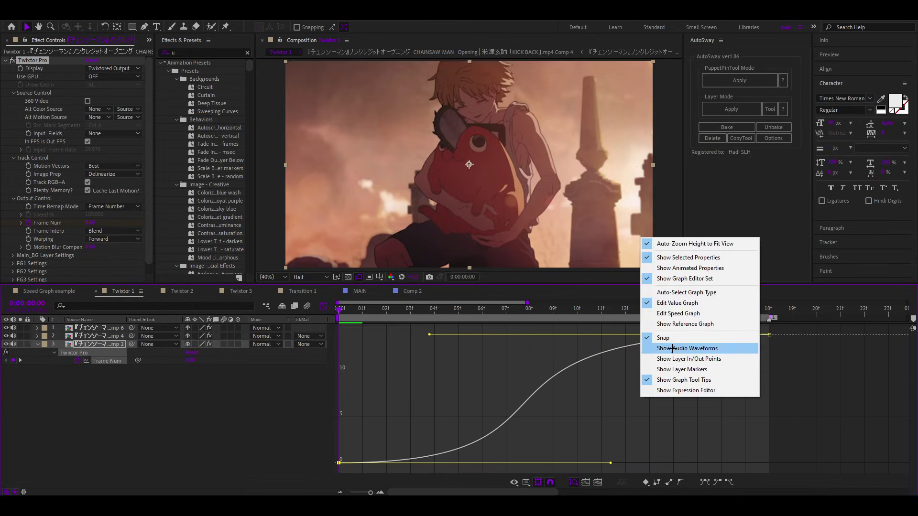
pyautogui.click(682, 313)
pyautogui.click(116, 361)
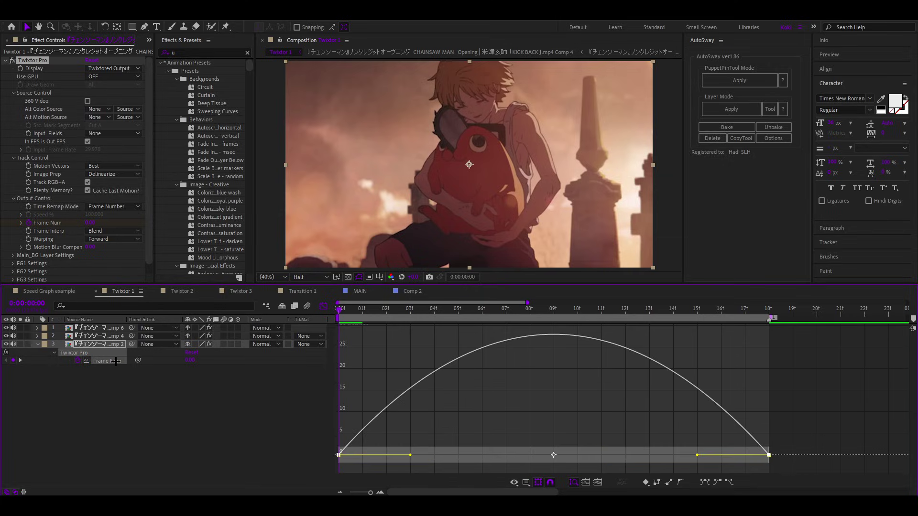
pyautogui.click(548, 383)
# Raise the last keyframe to about 13.5 units/sec, set the handles to about frames 12 and 5, and compare the value and speed graphs.
pyautogui.moveTo(768, 463); pyautogui.dragTo(767, 400)
pyautogui.moveTo(696, 400); pyautogui.dragTo(628, 400)
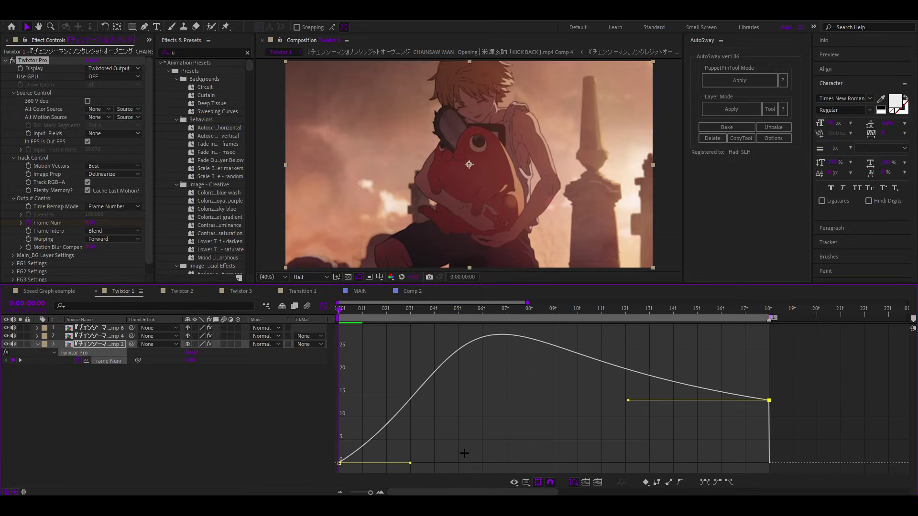
pyautogui.moveTo(410, 463); pyautogui.dragTo(458, 463)
pyautogui.rightClick(562, 389)
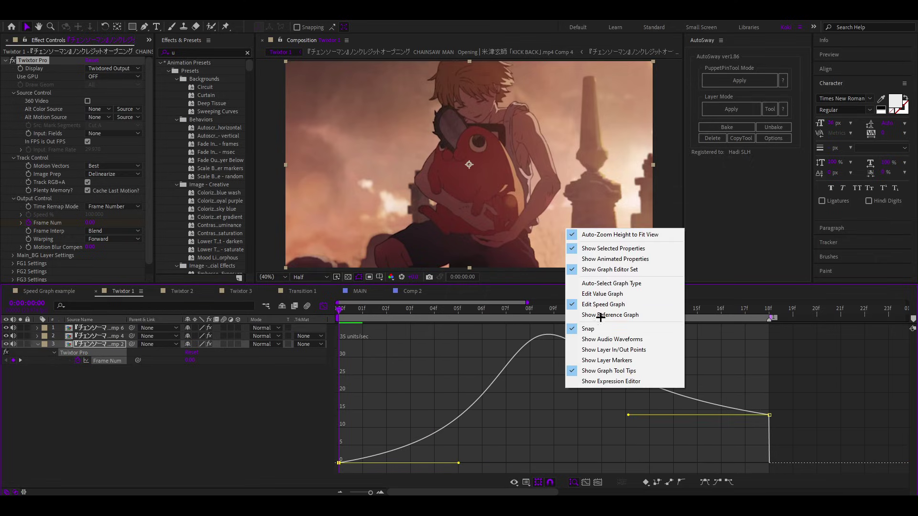
pyautogui.click(613, 293)
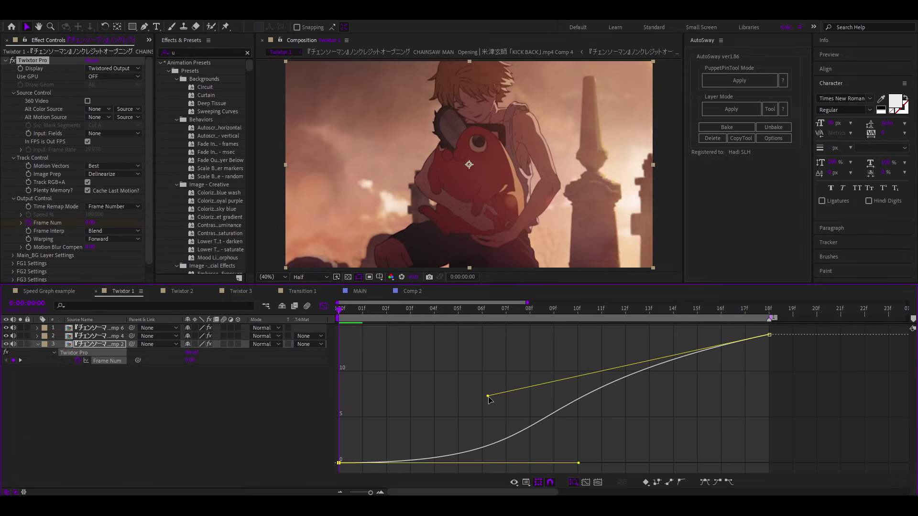
pyautogui.rightClick(498, 372)
pyautogui.click(545, 288)
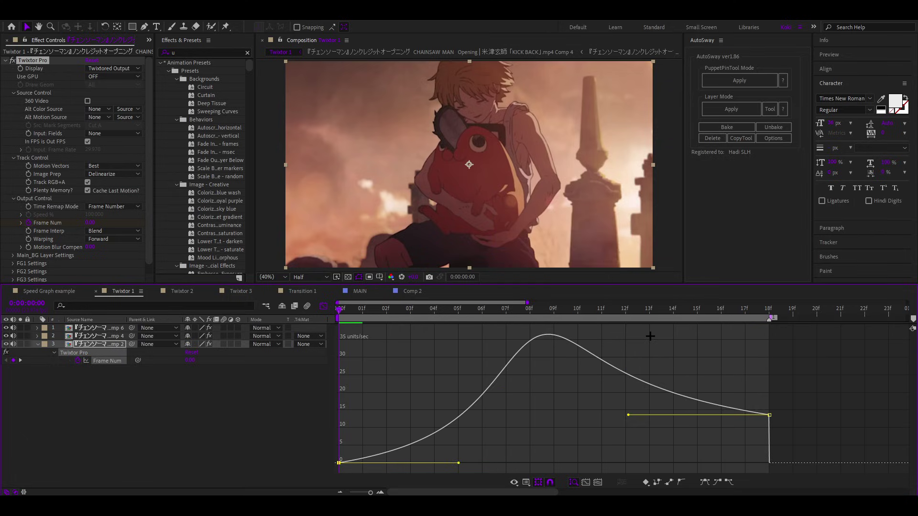
# Steepen the last keyframe's handle in the value graph, ending near frame 16, to form a slow-to-fast curve.
pyautogui.rightClick(651, 352)
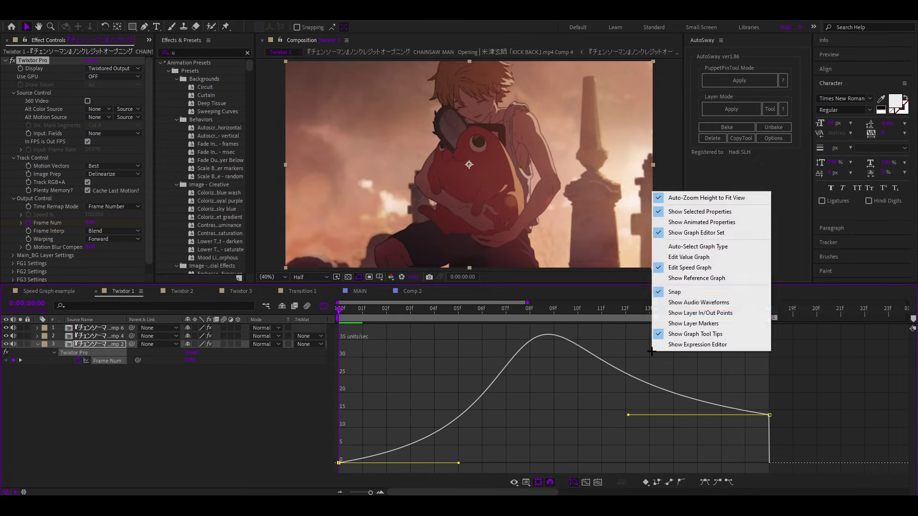
pyautogui.click(682, 258)
pyautogui.moveTo(488, 398); pyautogui.dragTo(543, 383)
pyautogui.moveTo(583, 407); pyautogui.dragTo(655, 405)
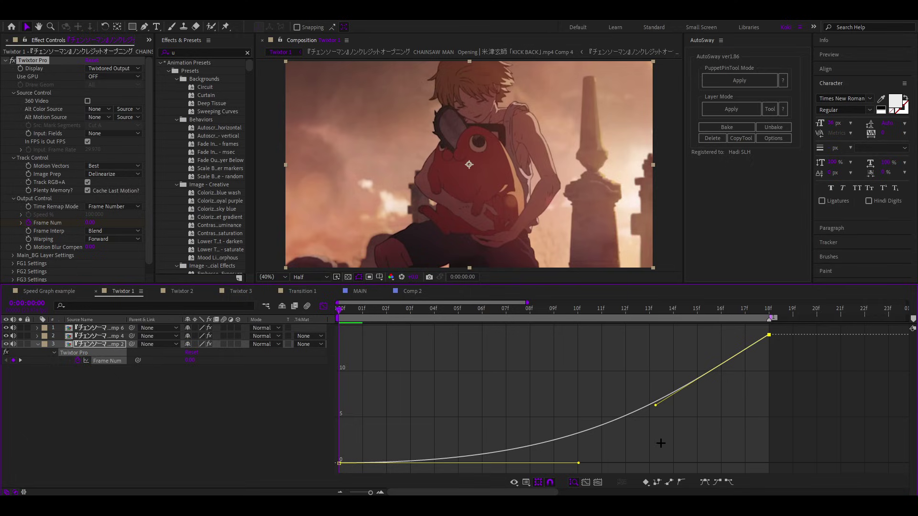
pyautogui.moveTo(656, 406); pyautogui.dragTo(723, 424)
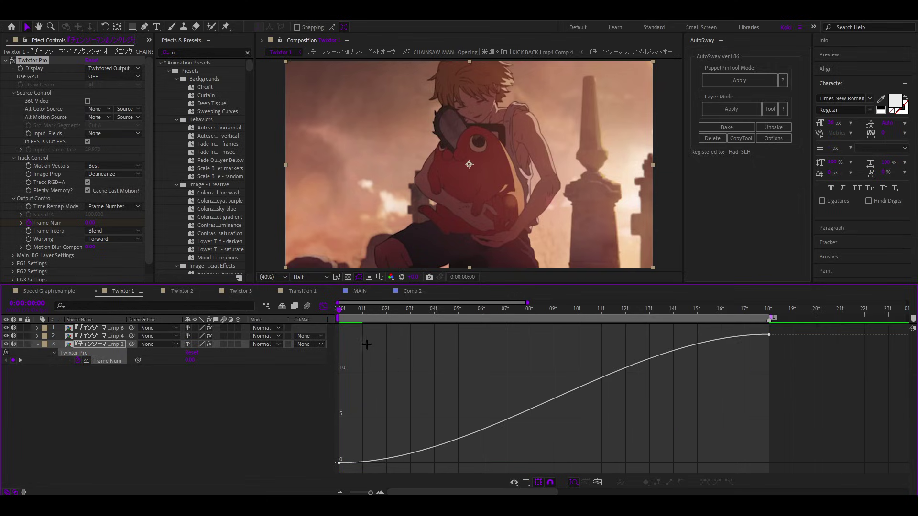
# Close the Graph Editor and extend the work area to the end of the composition, with the playhead back at the first frame.
pyautogui.click(323, 305)
pyautogui.click(340, 492)
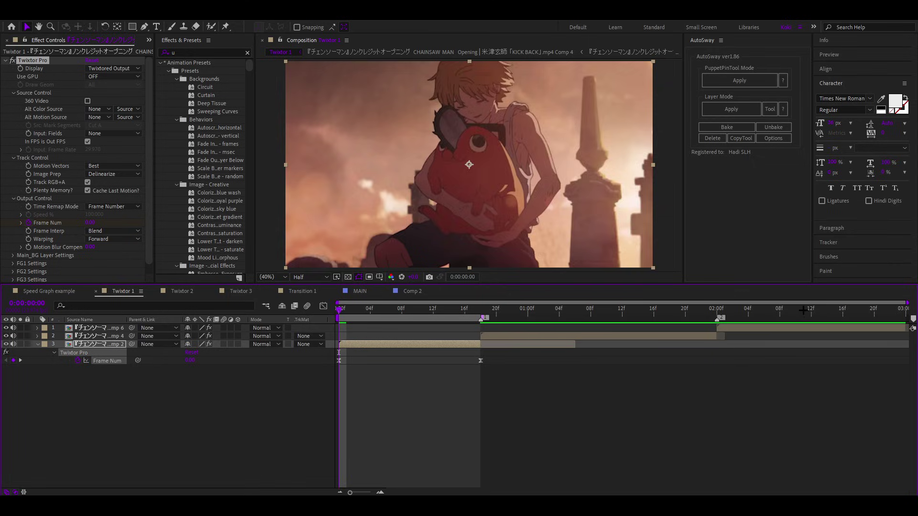
pyautogui.moveTo(806, 309); pyautogui.dragTo(913, 316)
pyautogui.press('n')
pyautogui.moveTo(846, 312); pyautogui.dragTo(322, 318)
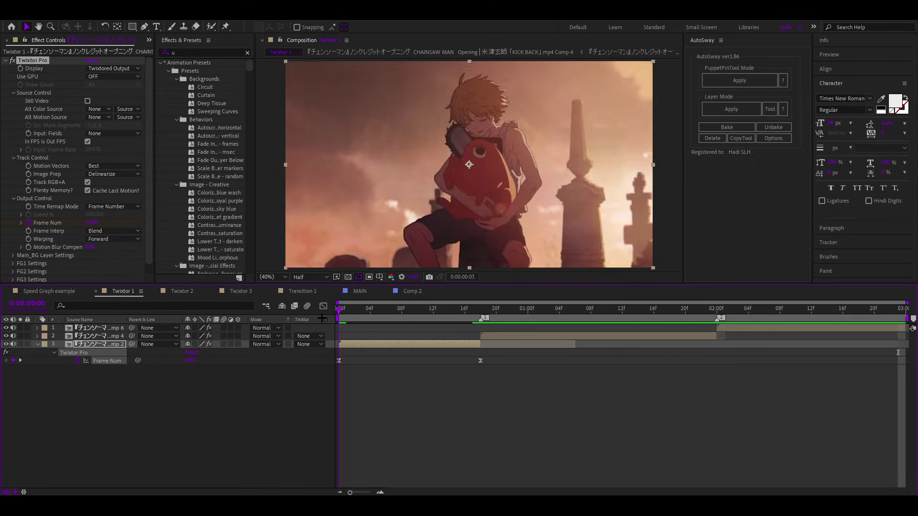
pyautogui.press('pageup')
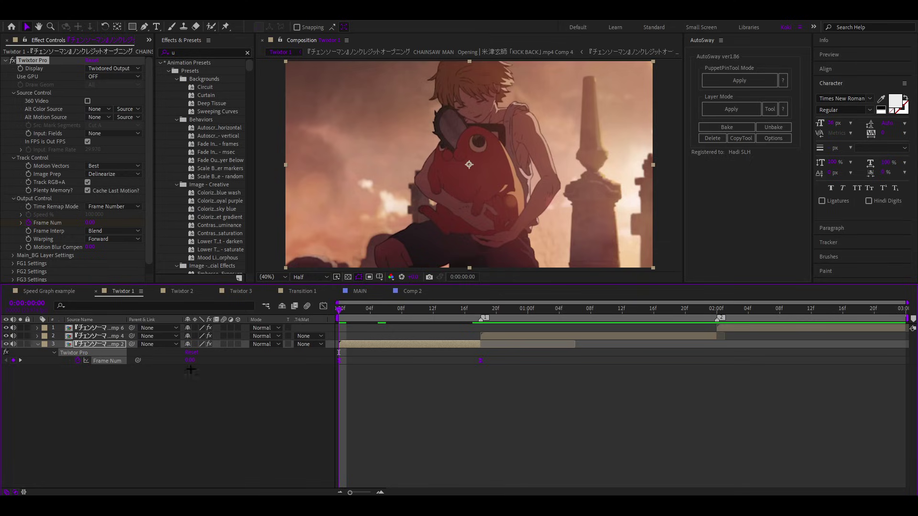
# Shape a fast-slow-fast value curve with a steep first handle near frame 1.5 and a steep downward last handle near frame 17, and preview it.
pyautogui.click(324, 306)
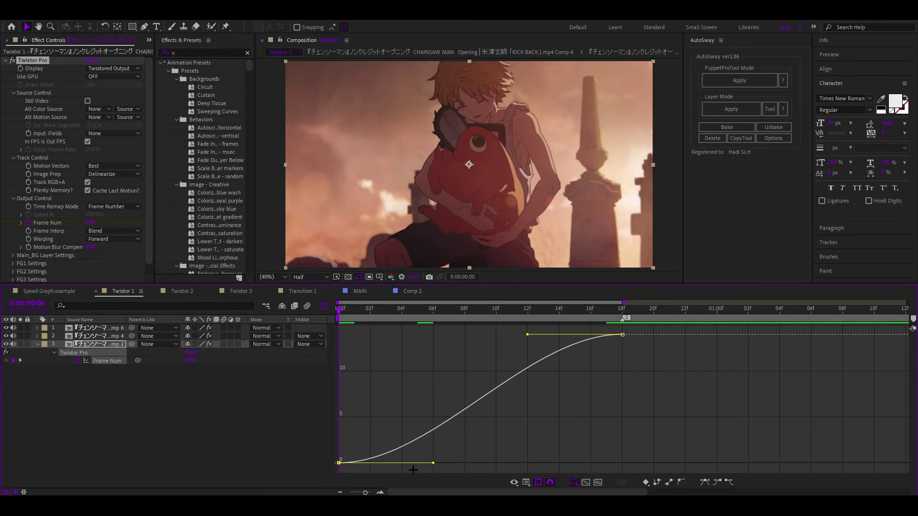
pyautogui.moveTo(432, 463); pyautogui.dragTo(370, 366)
pyautogui.moveTo(530, 331); pyautogui.dragTo(605, 445)
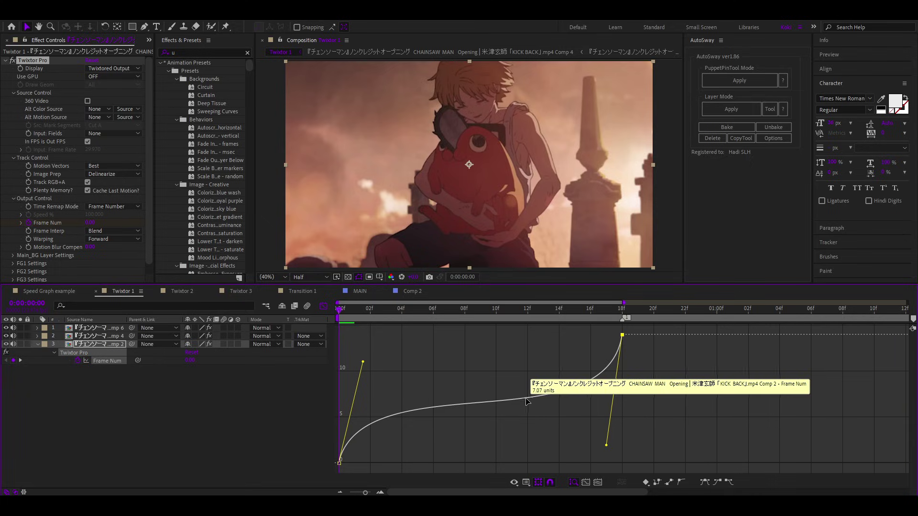
pyautogui.press('space')
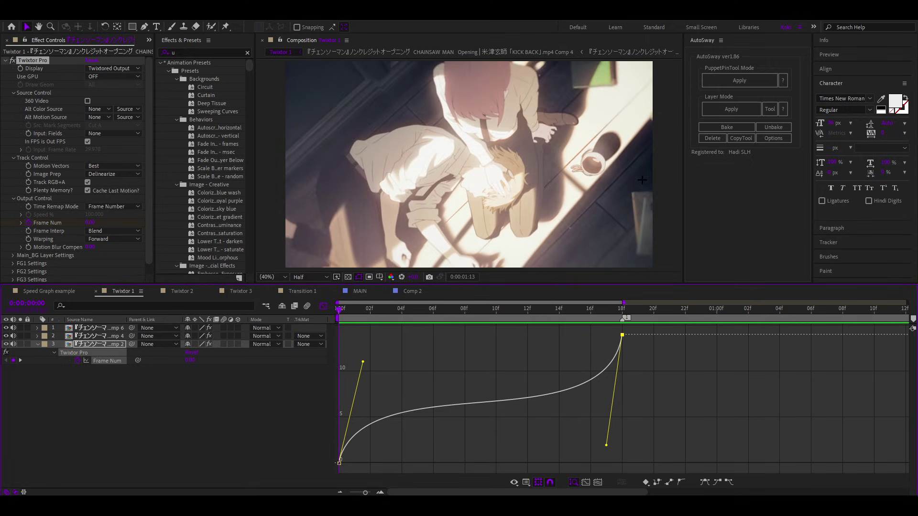
# Close the Graph Editor, collapse the layer's properties and stop the preview, leaving the playhead at the first frame and no layer selected.
pyautogui.hotkey('shift', 'F3')
pyautogui.press('u')
pyautogui.press('-')
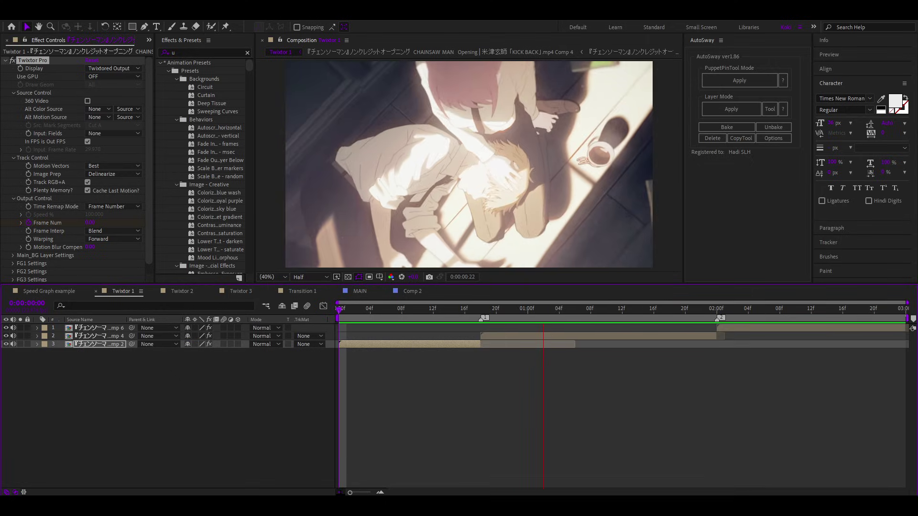
pyautogui.press('space')
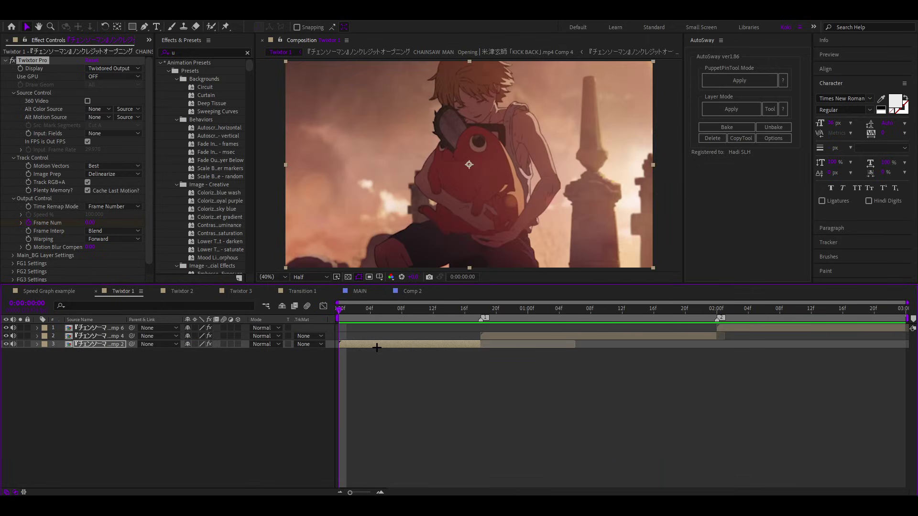
pyautogui.moveTo(348, 310); pyautogui.dragTo(339, 336)
pyautogui.click(379, 367)
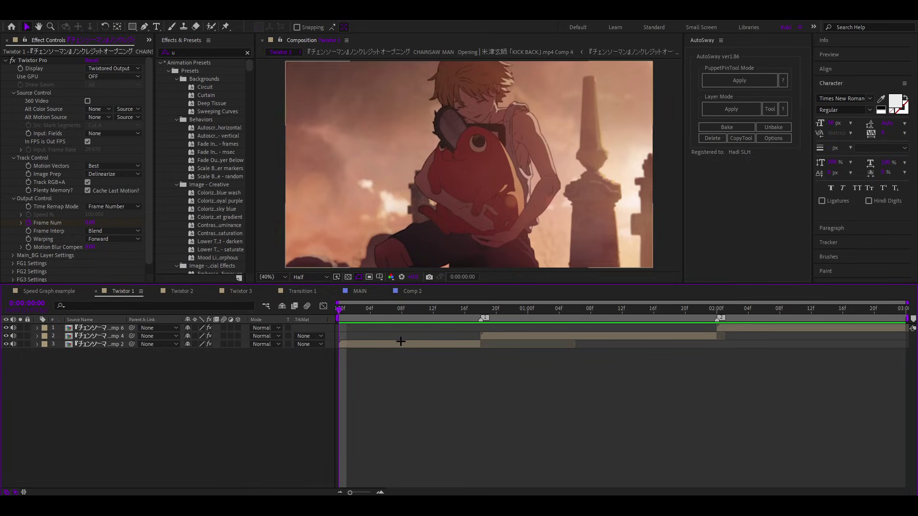
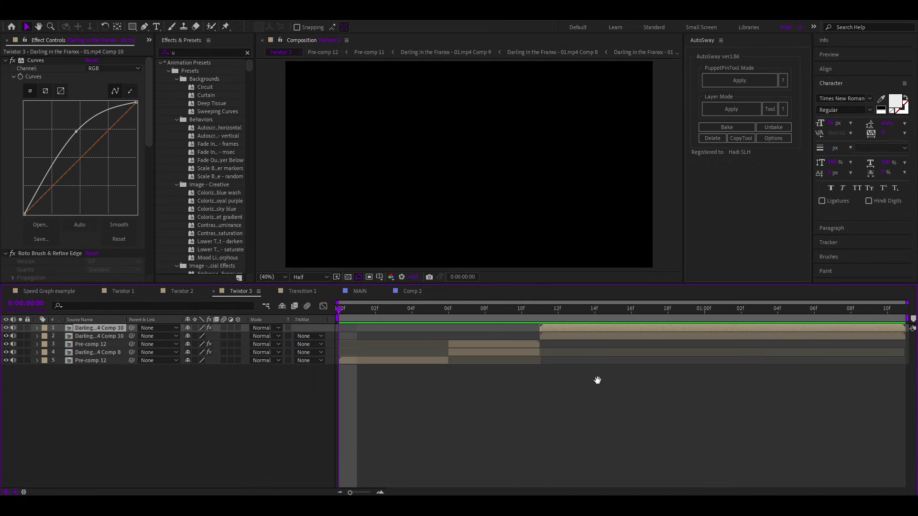
# Preview the Twixtor 2 and Twixtor 3 compositions, and switch back to Twixtor 1.
pyautogui.press('space')
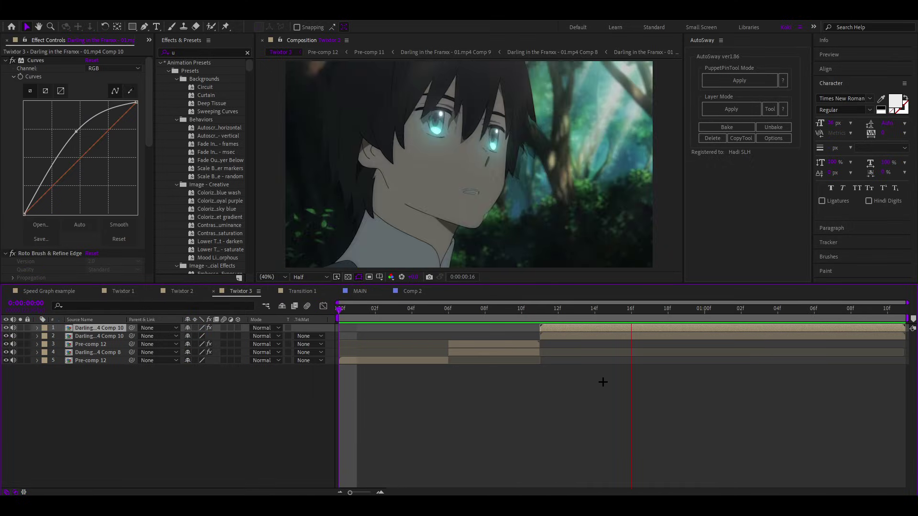
pyautogui.press('space')
pyautogui.click(129, 293)
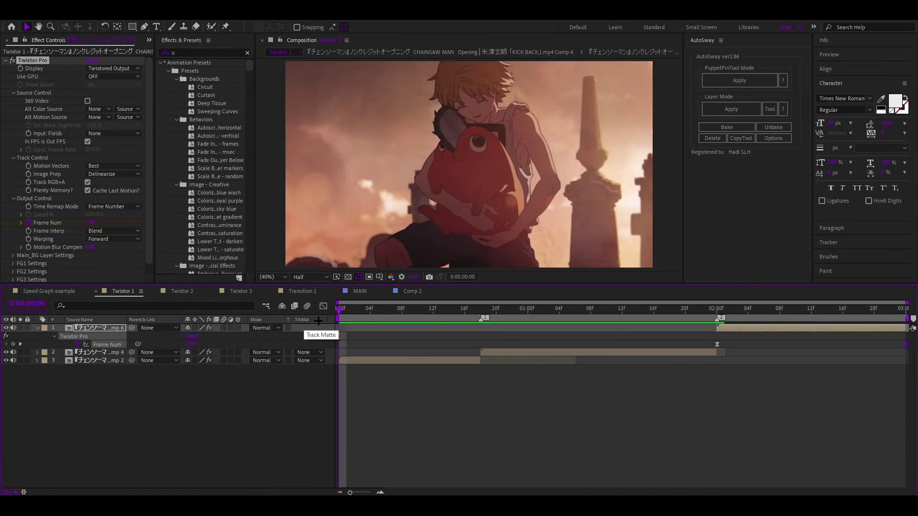
# Review the motion of each of the three clips in Twixtor 1, finishing with the playhead at 0:00:02:00.
pyautogui.moveTo(340, 316); pyautogui.dragTo(608, 327)
pyautogui.press('space')
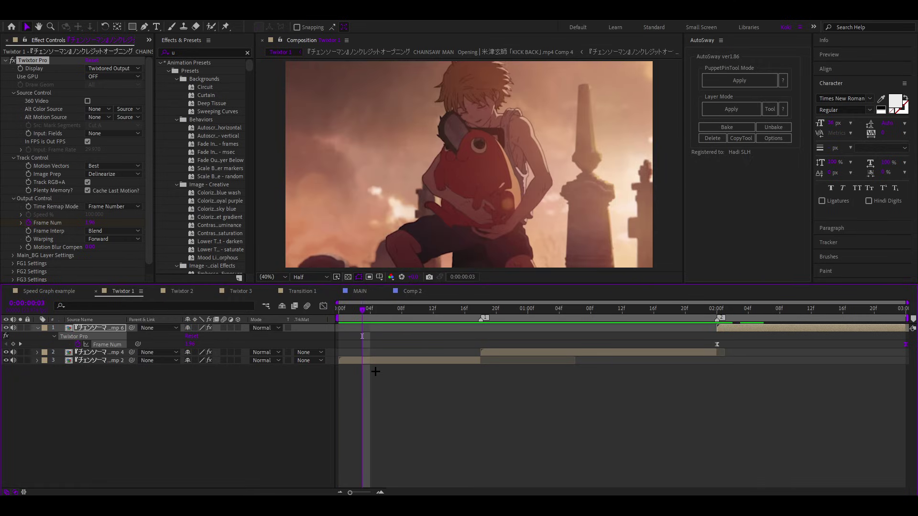
pyautogui.click(401, 361)
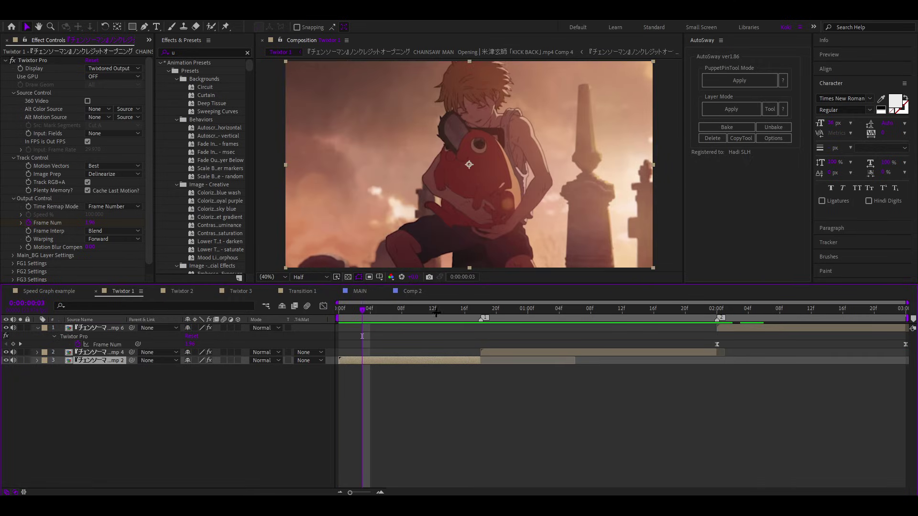
pyautogui.click(497, 352)
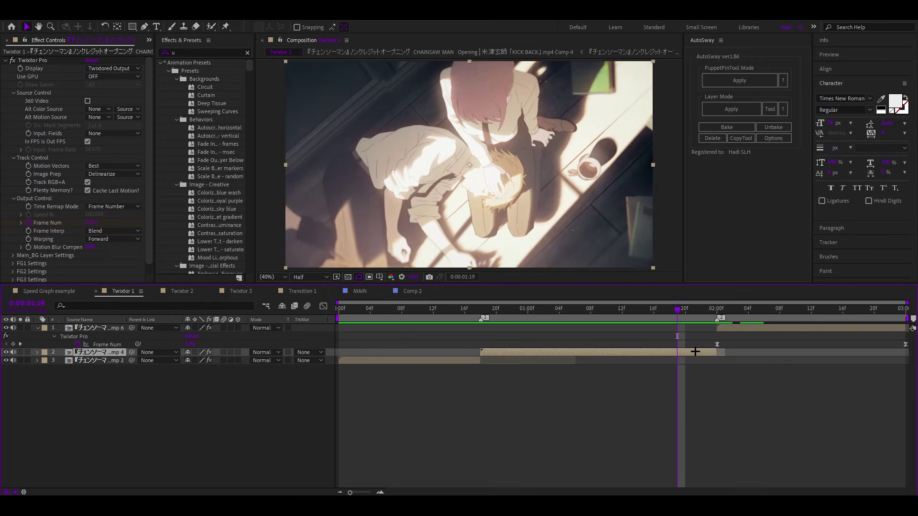
pyautogui.click(725, 328)
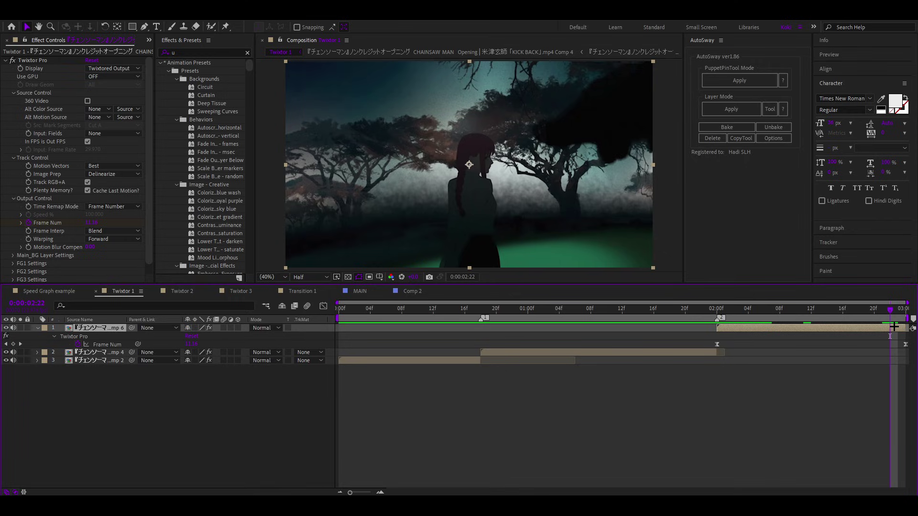
pyautogui.moveTo(893, 309); pyautogui.dragTo(705, 330)
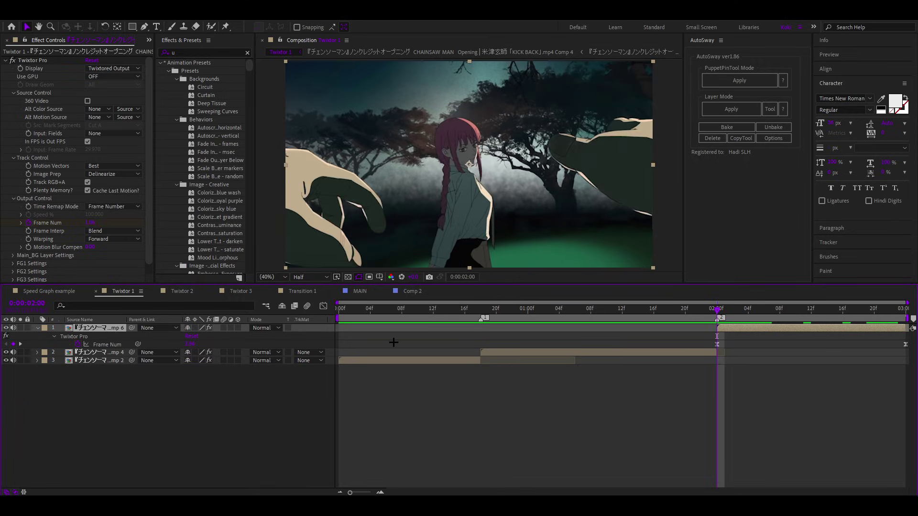
# Apply Easy Ease to the last Frame Num keyframe of the third clip in Twixtor 1, using the value graph.
pyautogui.click(717, 343)
pyautogui.click(188, 293)
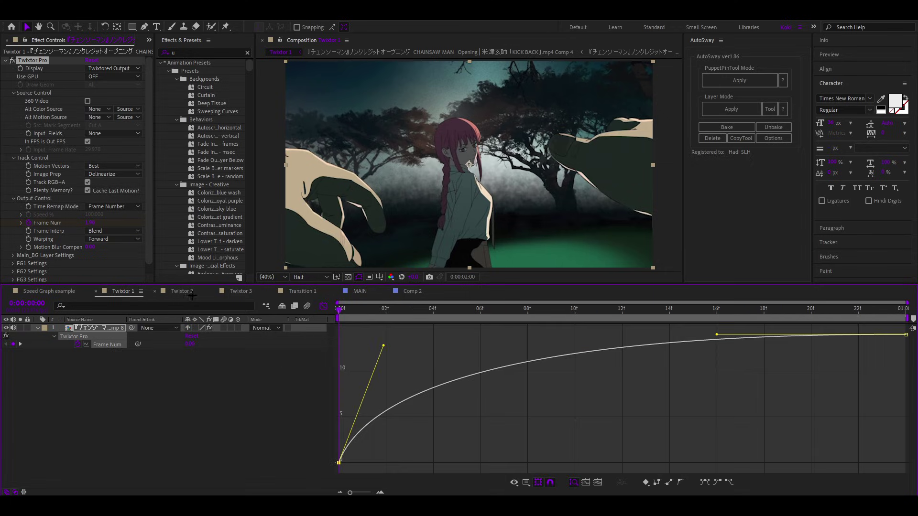
pyautogui.click(123, 291)
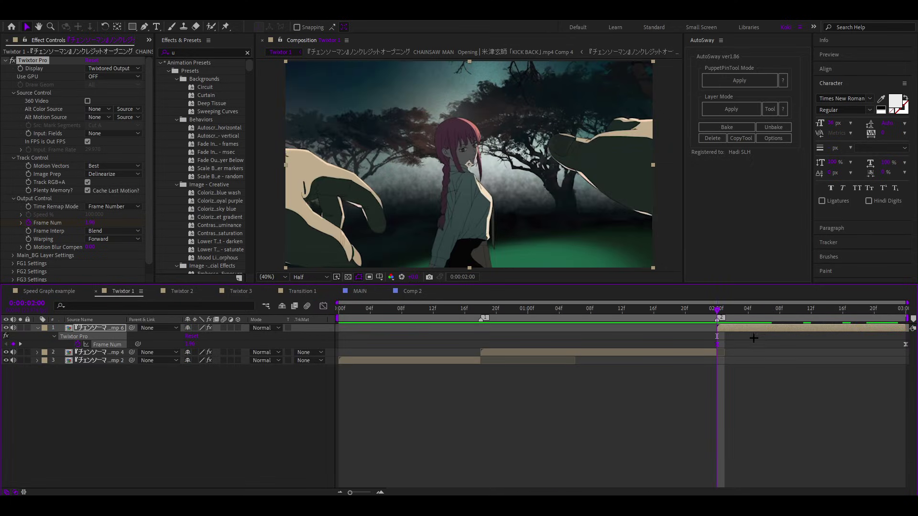
pyautogui.click(324, 306)
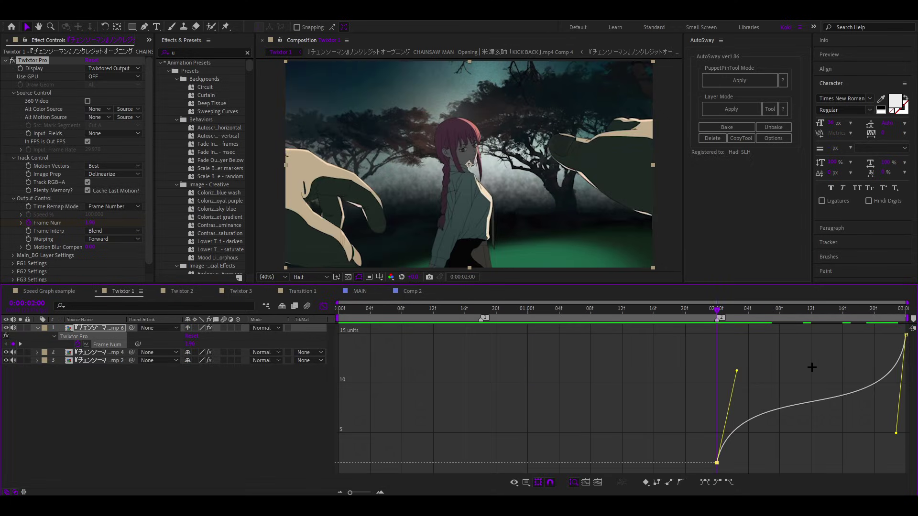
pyautogui.press('F9')
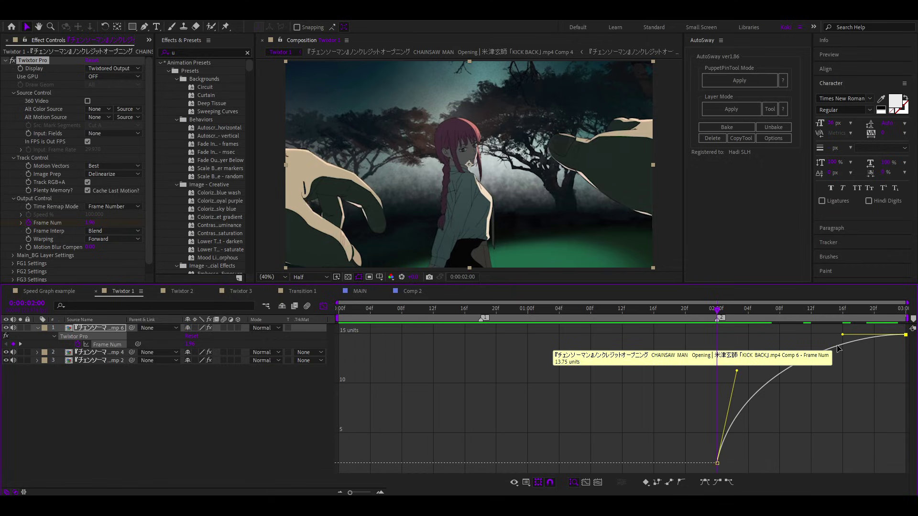
# Steepen the first keyframe's handle and stretch the last one's flat handle back to about 0:00:02:09 for a fast-to-slow curve, then preview it.
pyautogui.click(638, 308)
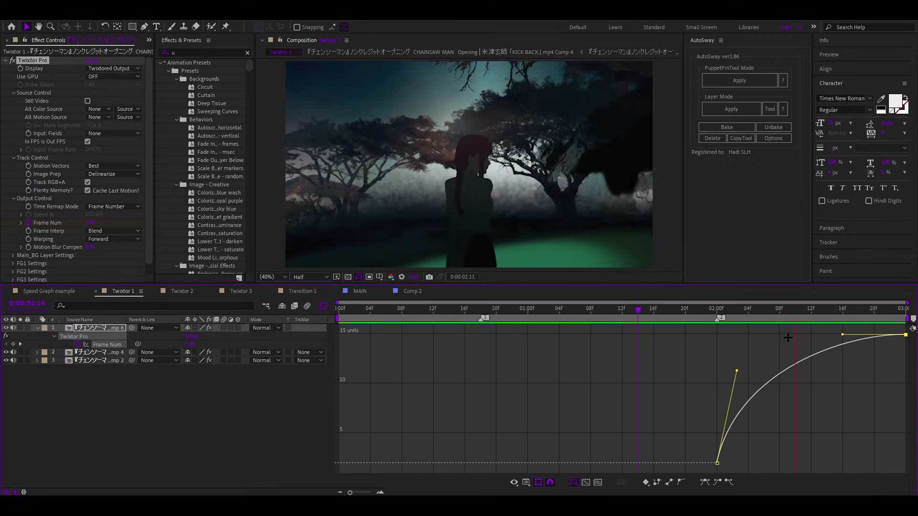
pyautogui.press('space')
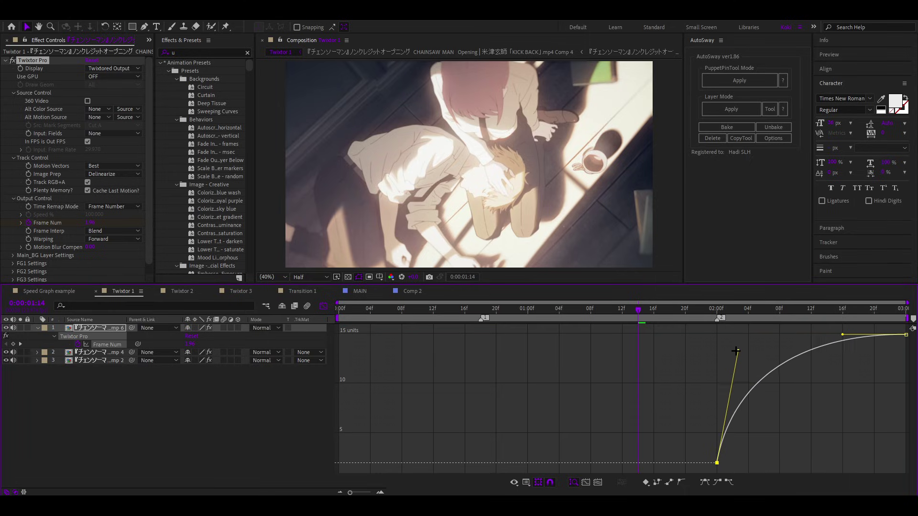
pyautogui.moveTo(842, 336); pyautogui.dragTo(791, 334)
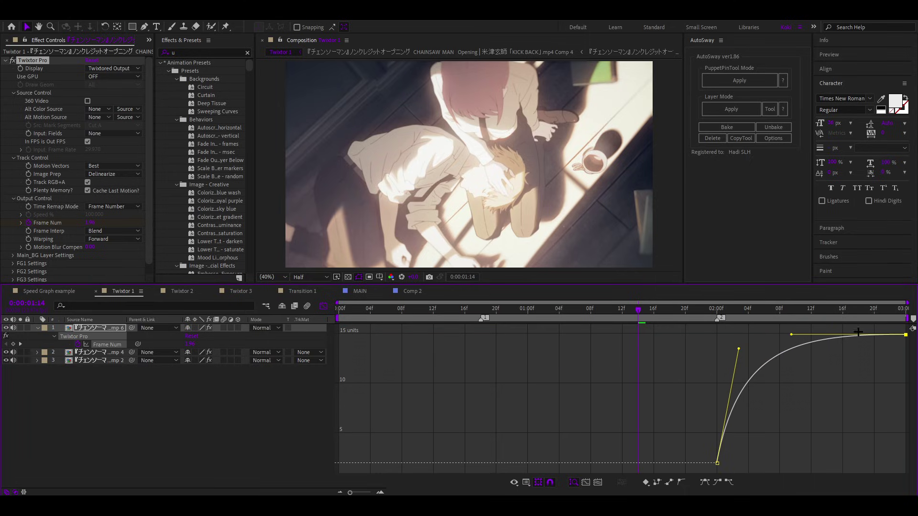
pyautogui.press('space')
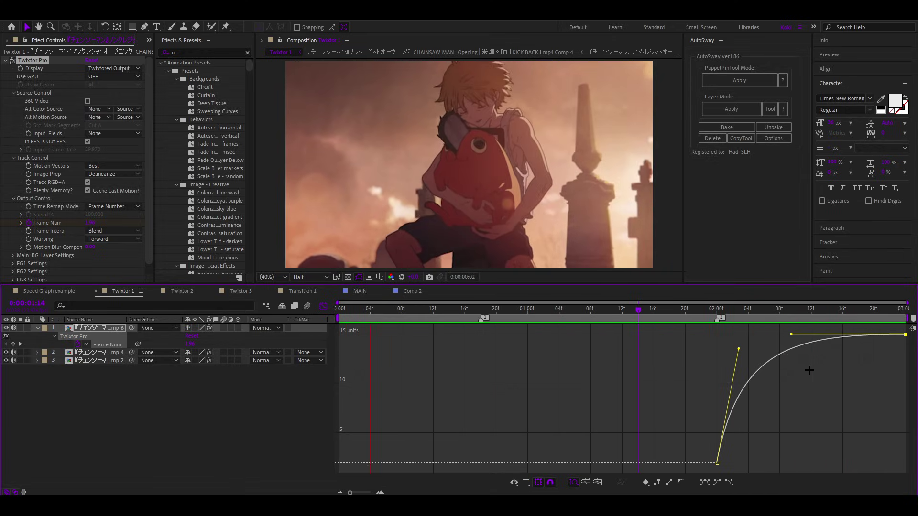
# Close the Graph Editor, stop the preview and collapse the third clip's keyframed properties.
pyautogui.hotkey('shift', 'F3')
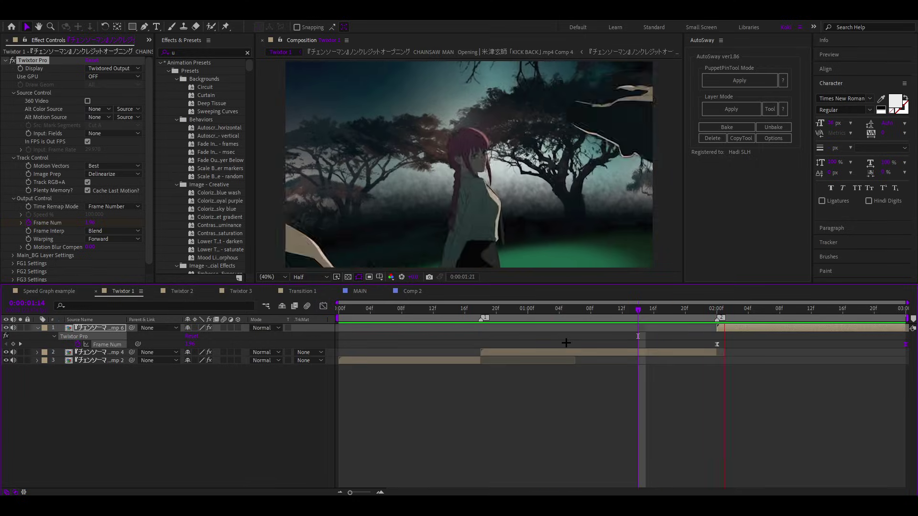
pyautogui.press('space')
pyautogui.press('u')
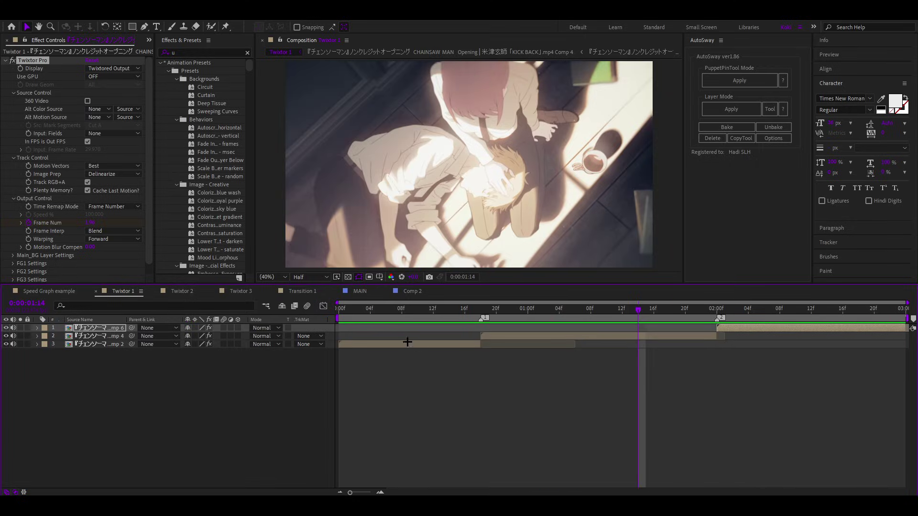
# Open the Transition 1 composition, reveal the lower clip's keyframed properties and preview the transition.
pyautogui.click(296, 291)
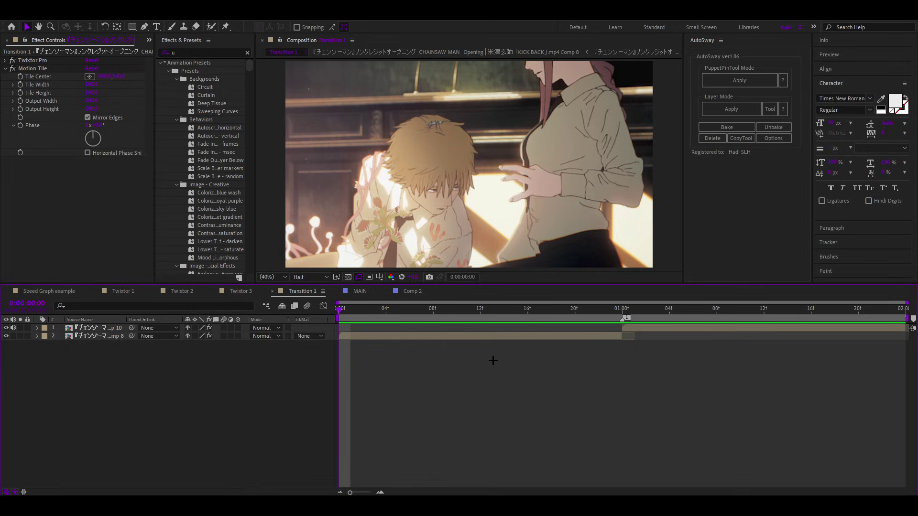
pyautogui.click(472, 339)
pyautogui.press('u')
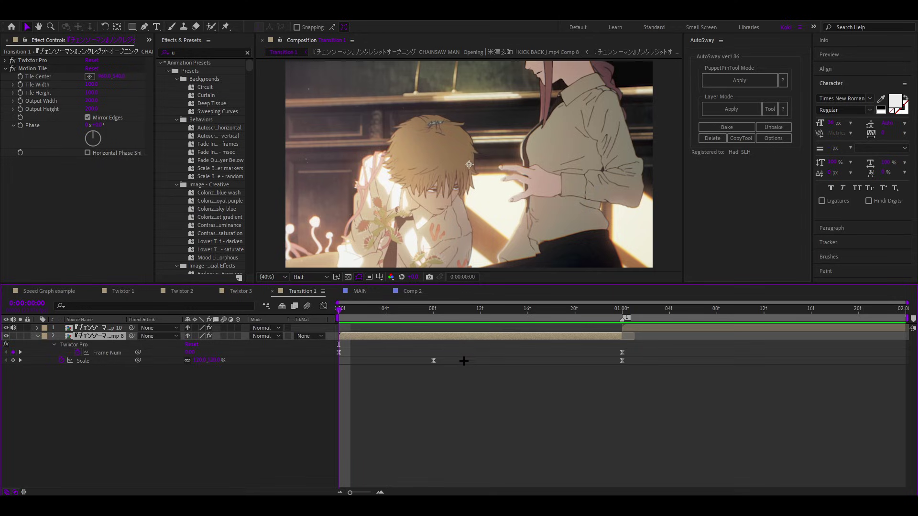
pyautogui.press('space')
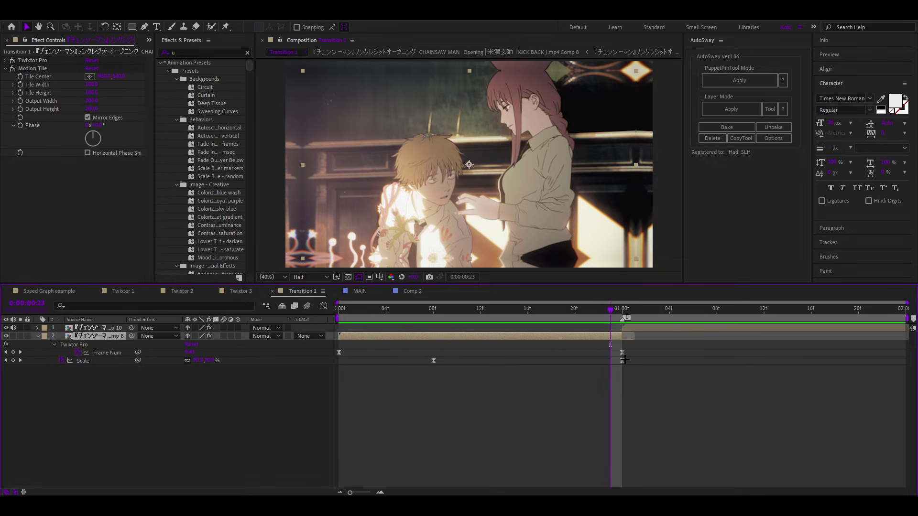
# Examine the lower clip's Scale curve in the value graph, with the composition view zoomed out to 25%.
pyautogui.click(621, 360)
pyautogui.click(323, 306)
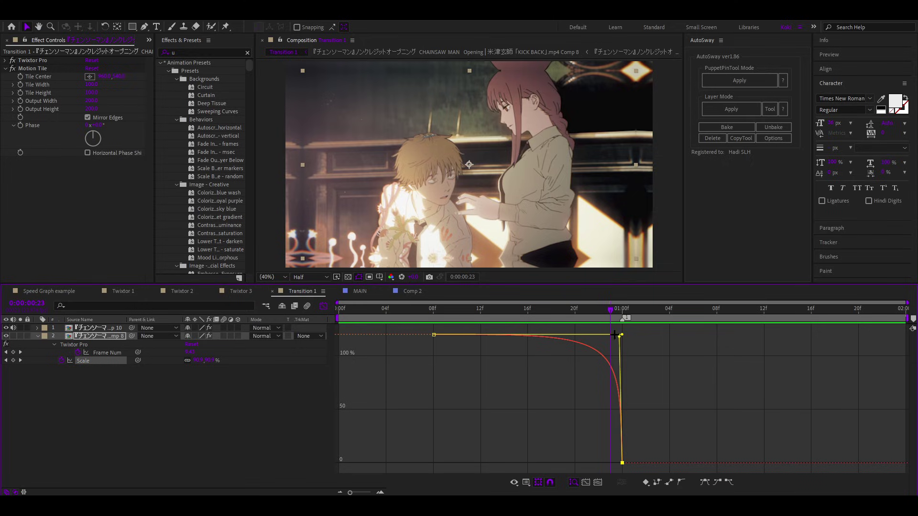
pyautogui.moveTo(440, 311)
pyautogui.mouseDown()
pyautogui.moveTo(452, 310)
pyautogui.moveTo(442, 313)
pyautogui.mouseUp()
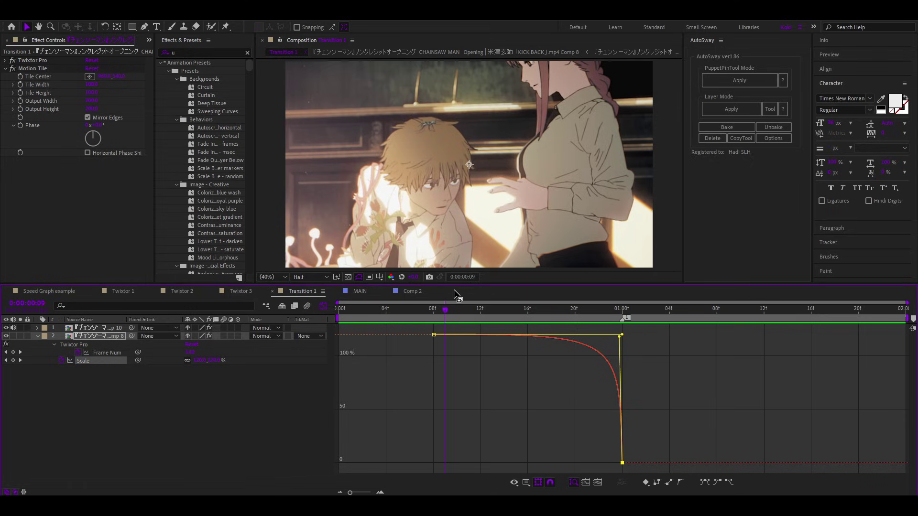
pyautogui.scroll(-2, 471, 203)
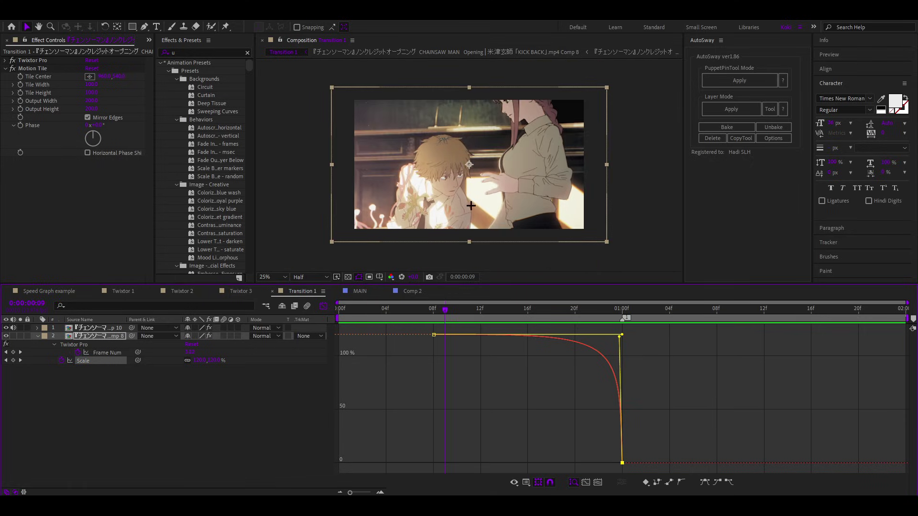
pyautogui.moveTo(436, 334)
pyautogui.moveTo(437, 336); pyautogui.dragTo(621, 414)
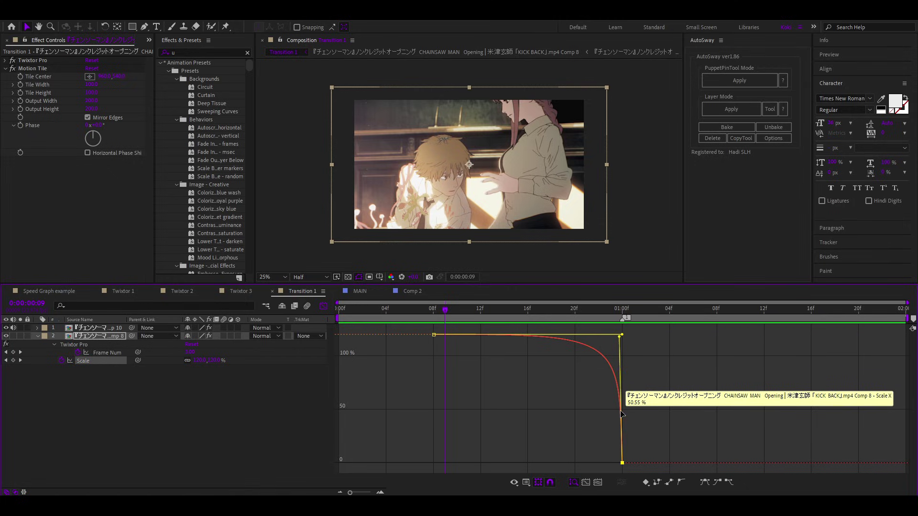
pyautogui.press('space')
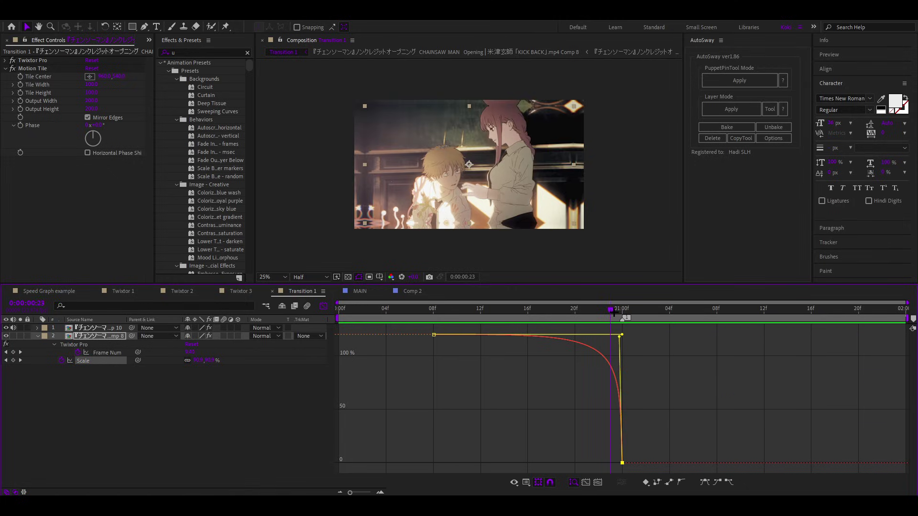
# Try editing the Scale curve in the speed graph by bringing the last keyframe's speed to 0 %/sec.
pyautogui.rightClick(463, 363)
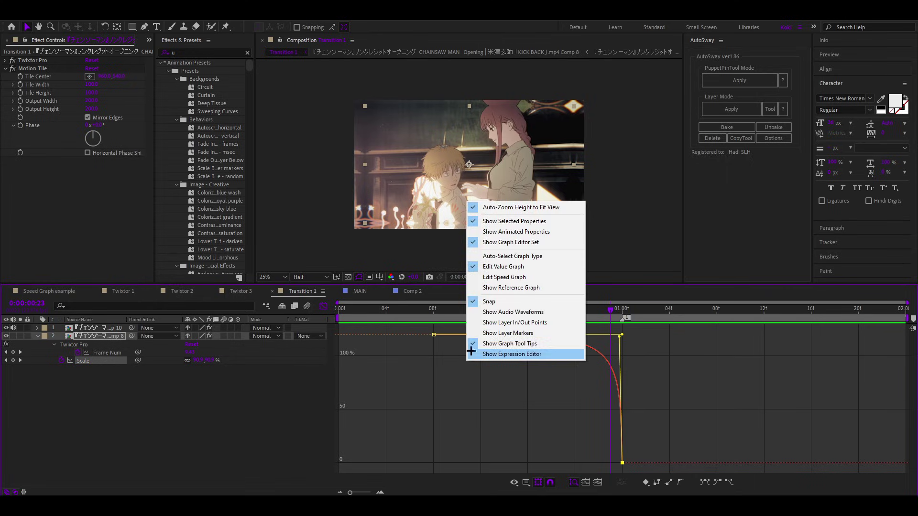
pyautogui.click(112, 359)
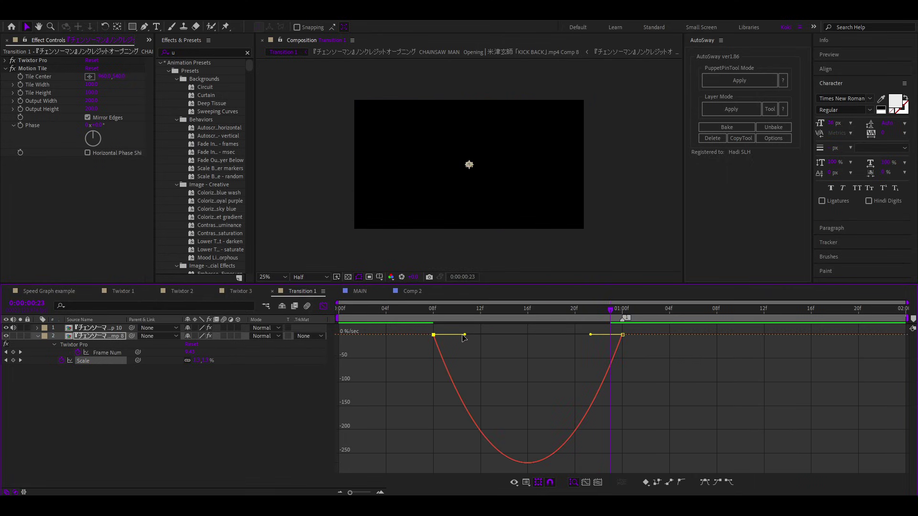
pyautogui.moveTo(465, 335); pyautogui.dragTo(625, 335)
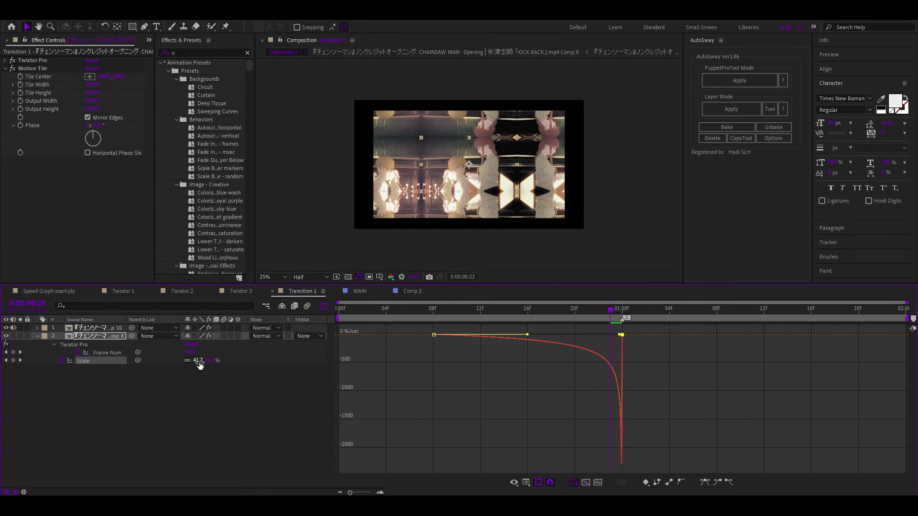
pyautogui.click(459, 338)
# Return to the value graph, raise the last Scale keyframe's handle steeply to the first keyframe's level, and close the Graph Editor.
pyautogui.rightClick(487, 358)
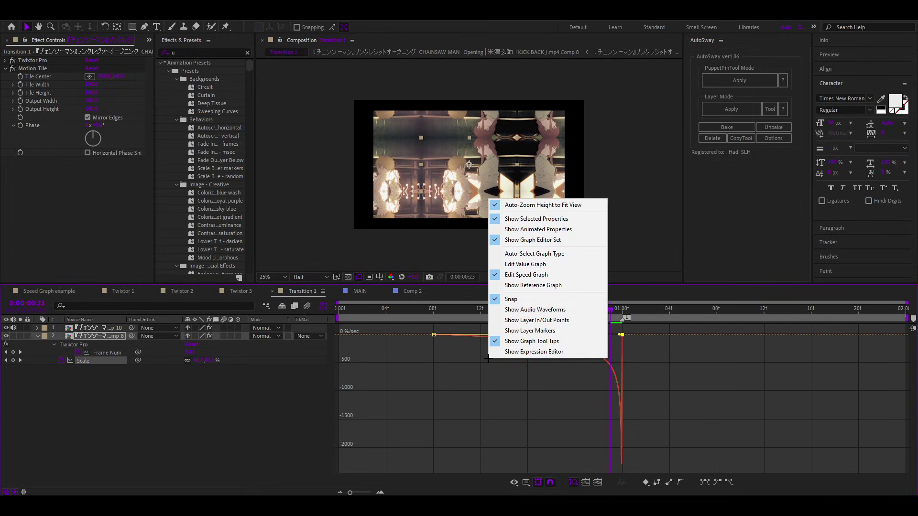
pyautogui.click(539, 264)
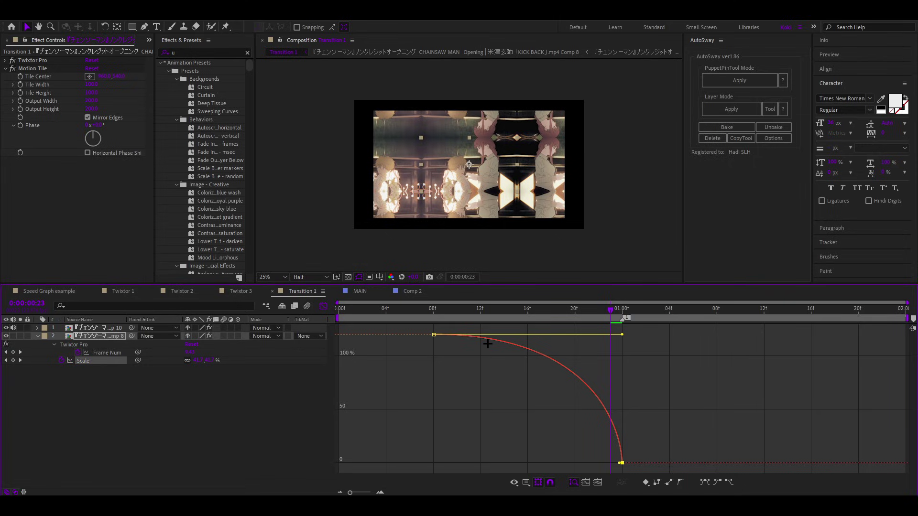
pyautogui.moveTo(619, 464); pyautogui.dragTo(632, 338)
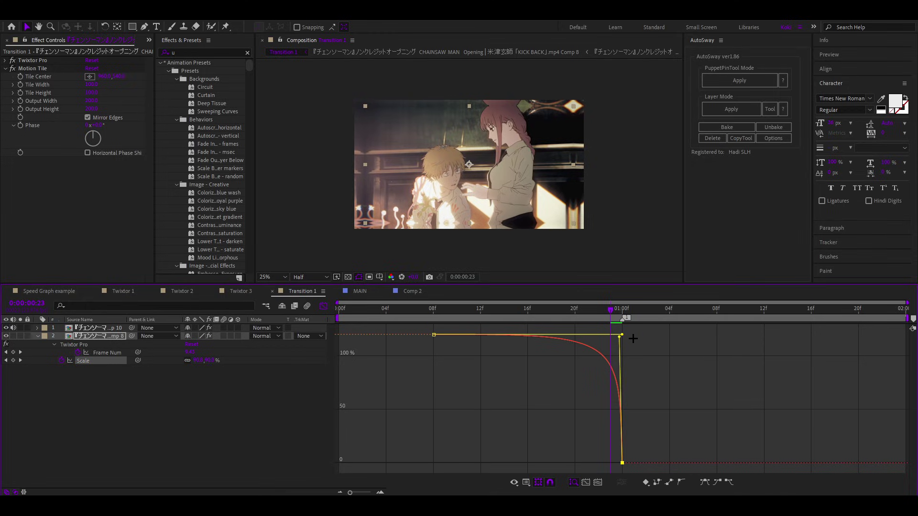
pyautogui.moveTo(417, 314); pyautogui.dragTo(517, 321)
pyautogui.click(323, 307)
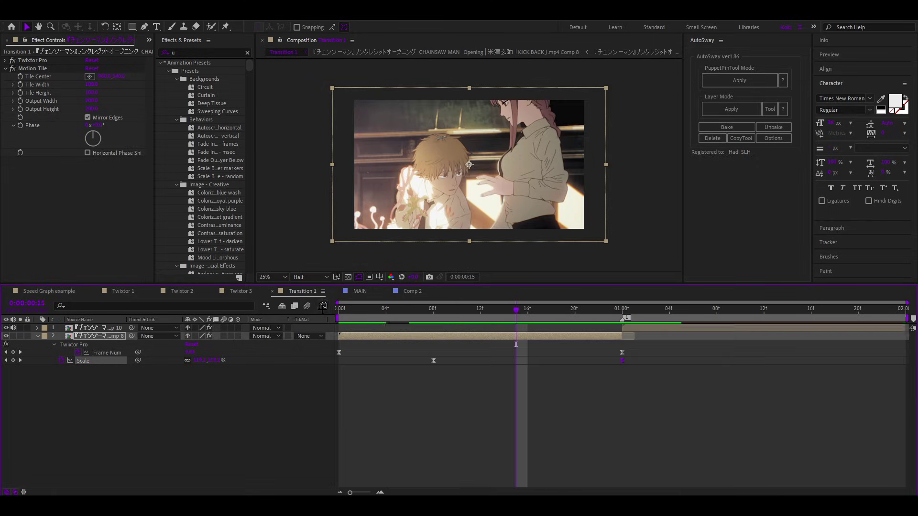
# Place the playhead at frame 18 and reveal the lower clip's keyframed properties again.
pyautogui.press('e')
pyautogui.press('e')
pyautogui.click(634, 328)
pyautogui.moveTo(518, 308); pyautogui.dragTo(556, 312)
pyautogui.click(537, 336)
pyautogui.press('u')
# Move the first Scale keyframe to frame 18 and show the Scale speed graph in the Graph Editor.
pyautogui.click(84, 361)
pyautogui.click(324, 306)
pyautogui.rightClick(506, 372)
pyautogui.click(542, 336)
pyautogui.hotkey('shift', 'F3')
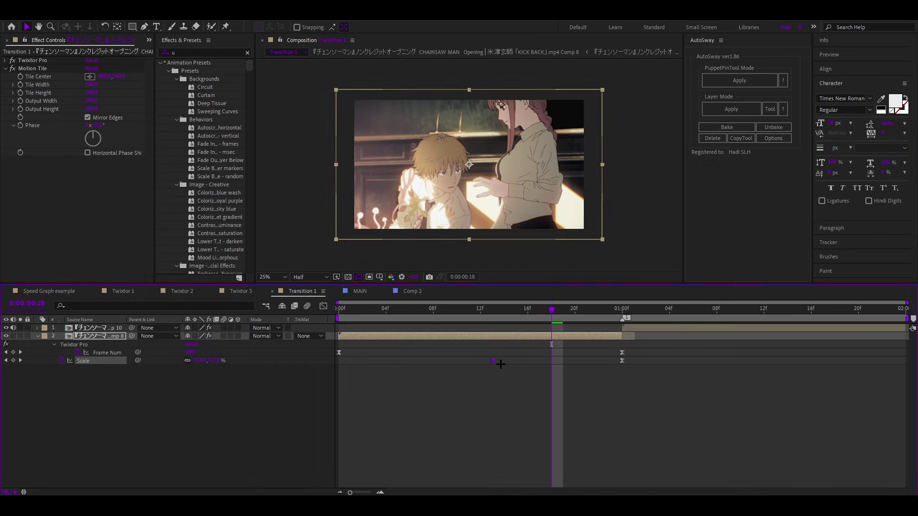
pyautogui.click(323, 306)
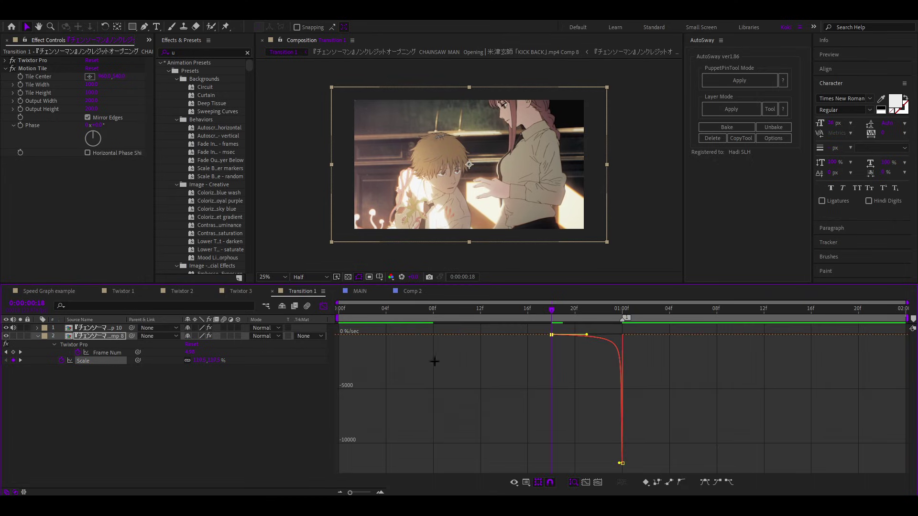
# Try bringing the last Scale keyframe's speed to 0 %/sec in the speed graph, then preview and scrub the lower clip's zoom.
pyautogui.moveTo(563, 335); pyautogui.dragTo(620, 335)
pyautogui.press('space')
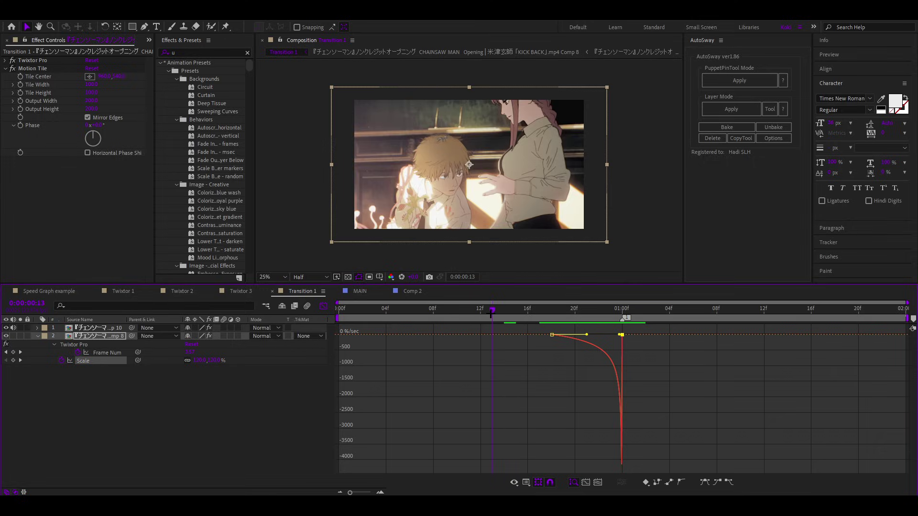
pyautogui.press('space')
pyautogui.moveTo(493, 313)
pyautogui.mouseDown()
pyautogui.moveTo(450, 314)
pyautogui.moveTo(530, 319)
pyautogui.moveTo(486, 319)
pyautogui.mouseUp()
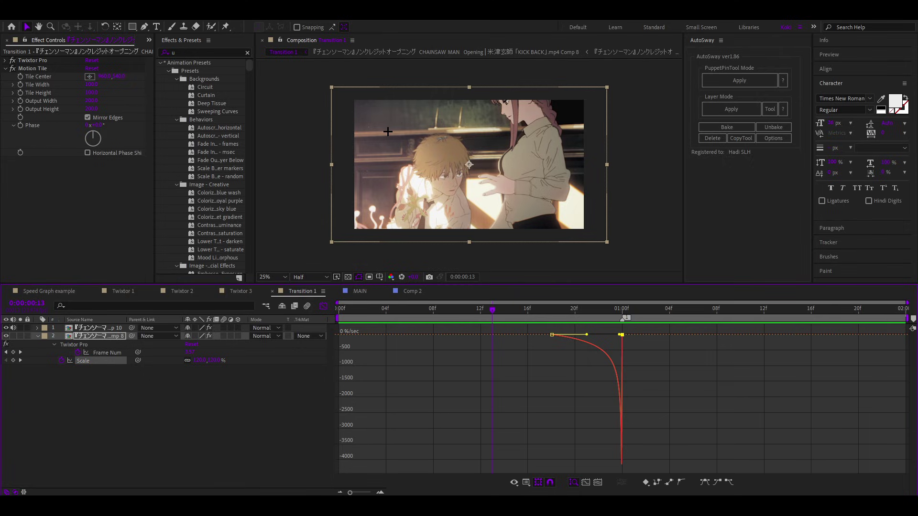
pyautogui.moveTo(509, 311); pyautogui.dragTo(588, 323)
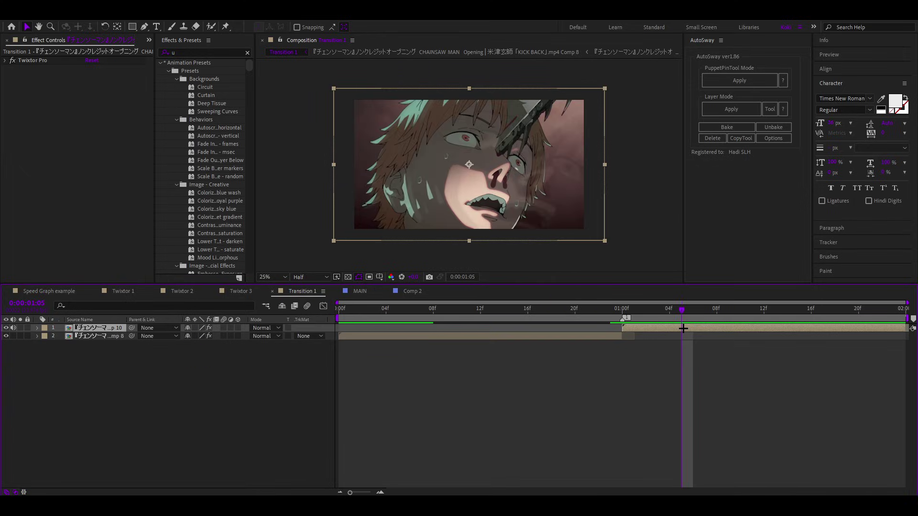
# Reveal the upper clip's keyframed properties, show its Scale value graph, and scrub the zoom-out, ending with the playhead at 0:00:01:00.
pyautogui.click(675, 327)
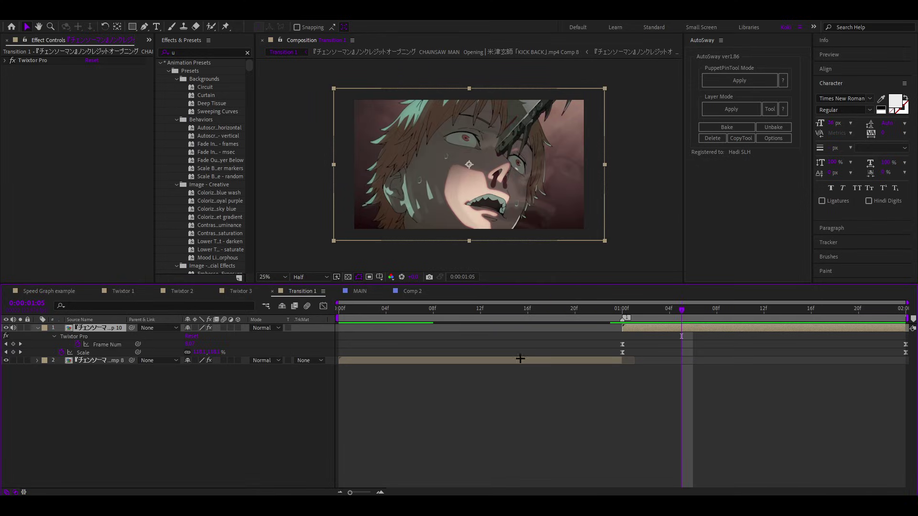
pyautogui.press('u')
pyautogui.hotkey('shift', 'F3')
pyautogui.moveTo(603, 442); pyautogui.dragTo(746, 491)
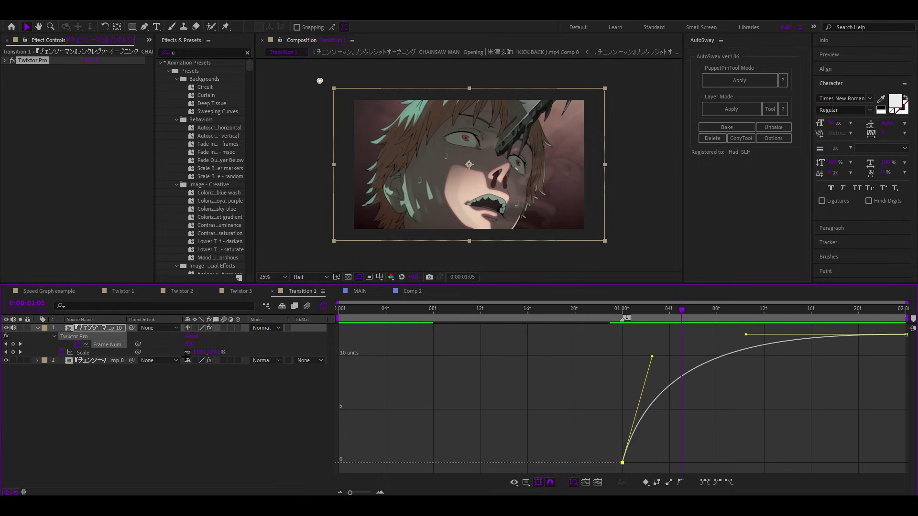
pyautogui.click(100, 352)
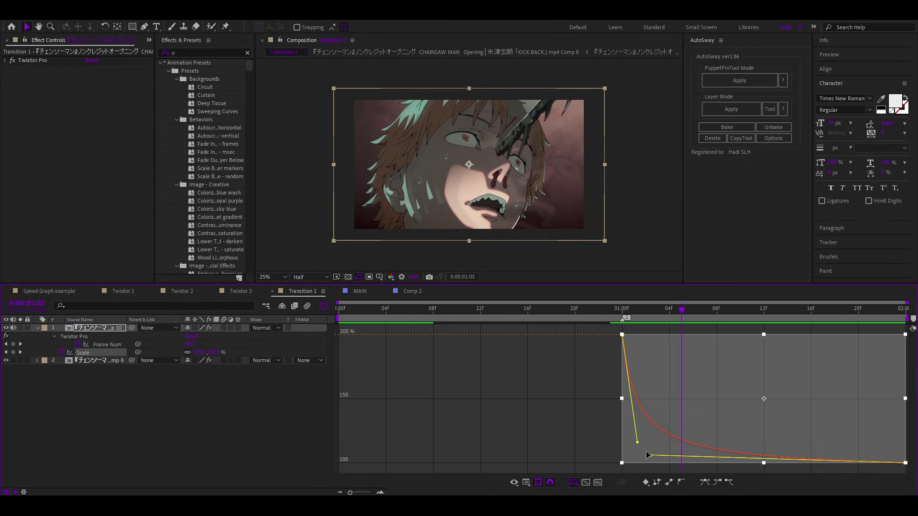
pyautogui.click(563, 412)
pyautogui.moveTo(537, 306); pyautogui.dragTo(735, 317)
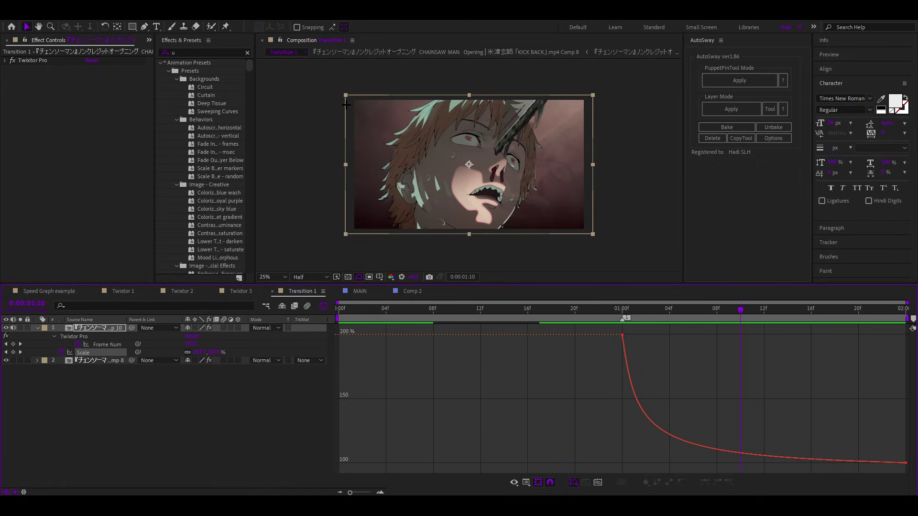
pyautogui.moveTo(627, 312)
pyautogui.mouseDown()
pyautogui.moveTo(903, 317)
pyautogui.moveTo(621, 317)
pyautogui.mouseUp()
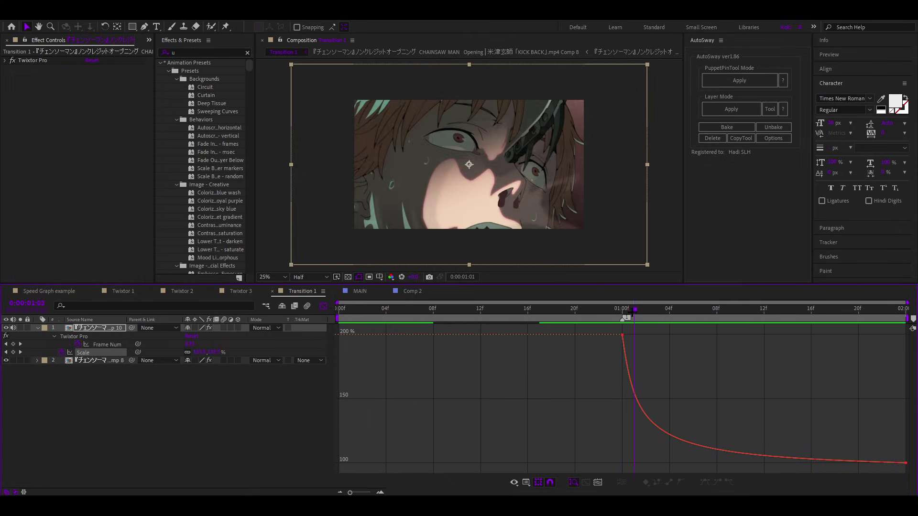
# Easy-ease the upper clip's Scale keyframes, pull both speed-graph handles towards the first keyframe, and preview the motion.
pyautogui.rightClick(663, 359)
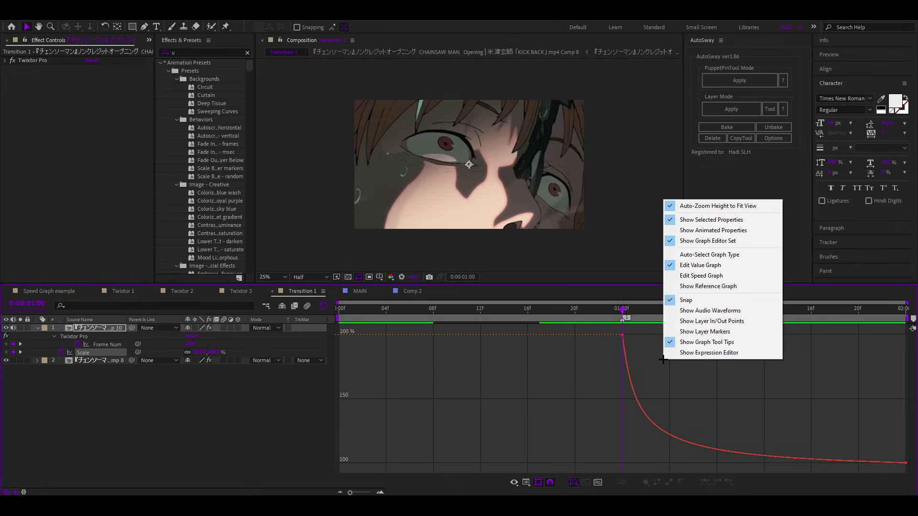
pyautogui.click(94, 349)
pyautogui.press('F9')
pyautogui.rightClick(524, 376)
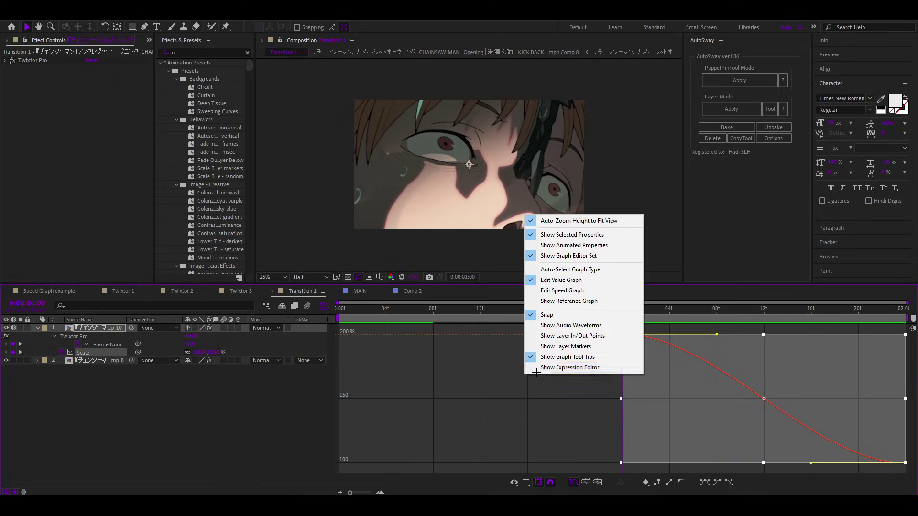
pyautogui.click(573, 290)
pyautogui.moveTo(858, 338); pyautogui.dragTo(764, 336)
pyautogui.moveTo(669, 337); pyautogui.dragTo(624, 336)
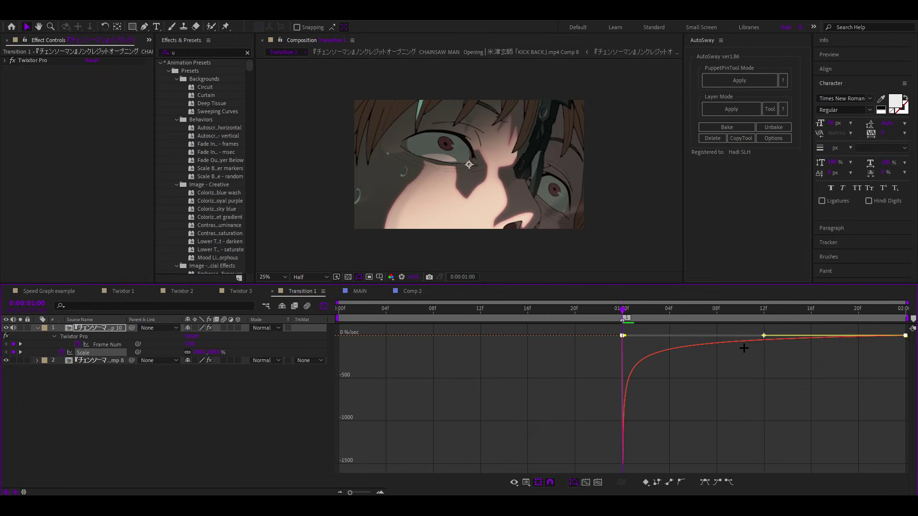
pyautogui.press('space')
# In the value graph, pull the last Scale handle back near the first keyframe and the first handle steeply down, then preview and close the Graph Editor.
pyautogui.rightClick(707, 359)
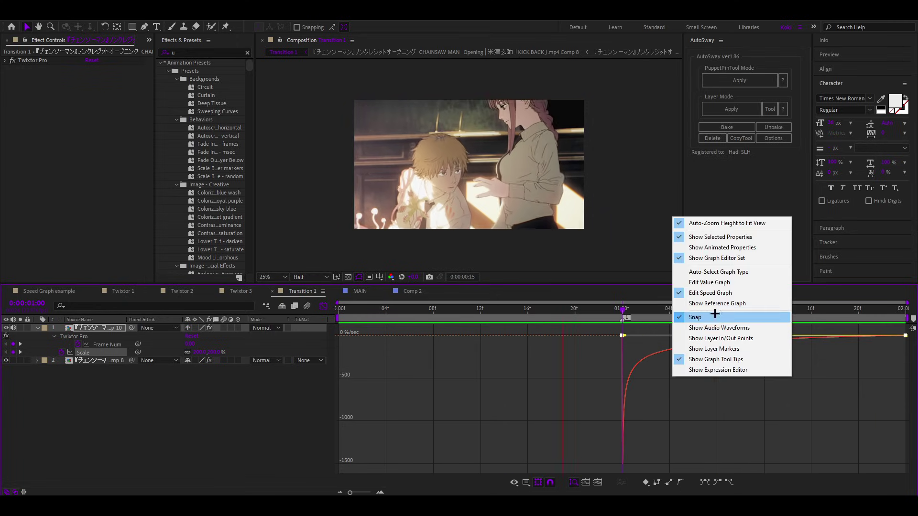
pyautogui.click(707, 283)
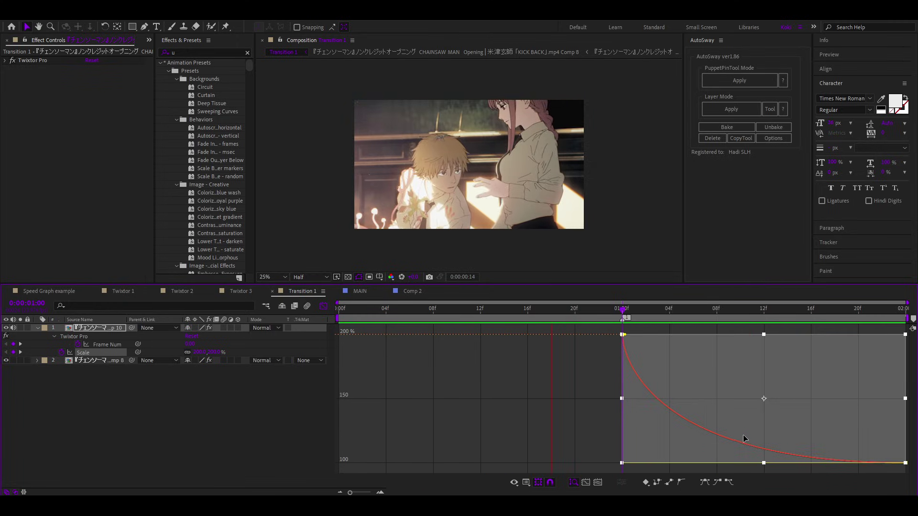
pyautogui.click(551, 365)
pyautogui.click(674, 411)
pyautogui.moveTo(624, 463); pyautogui.dragTo(657, 447)
pyautogui.moveTo(625, 336); pyautogui.dragTo(639, 432)
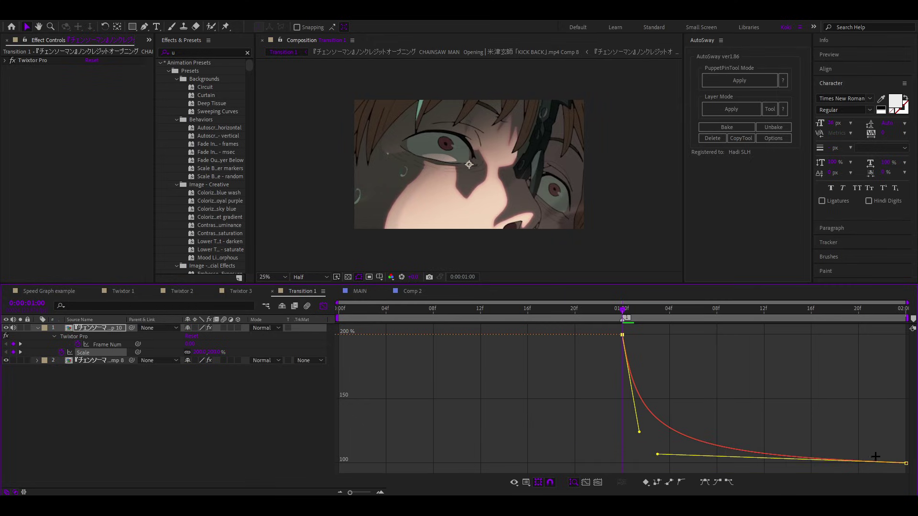
pyautogui.press('space')
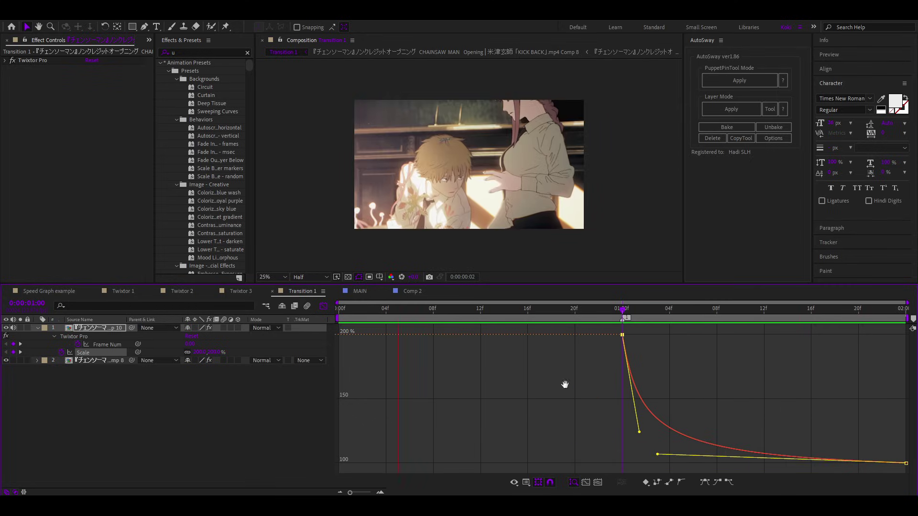
pyautogui.press('space')
pyautogui.hotkey('shift', 'F3')
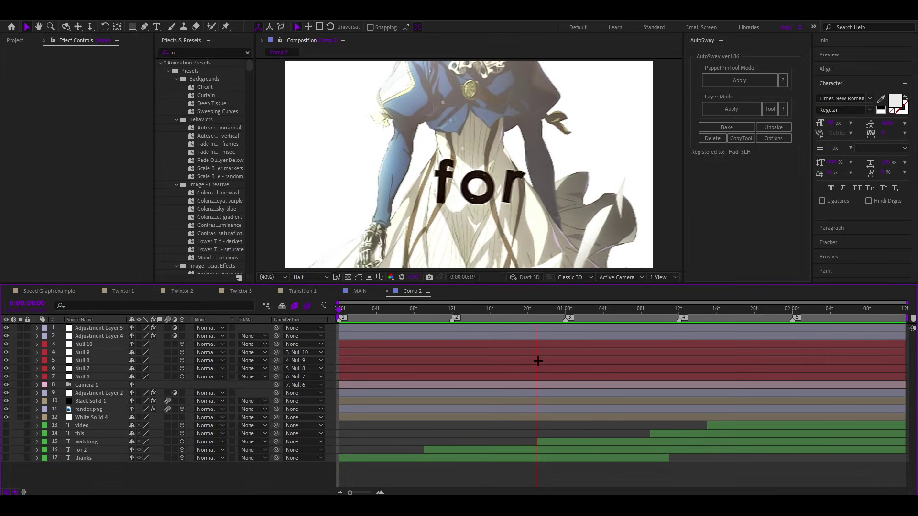
# Stop the Comp 2 preview, select the layers Null 6 through Null 10, and reveal their keyframed properties.
pyautogui.press('space')
pyautogui.click(366, 385)
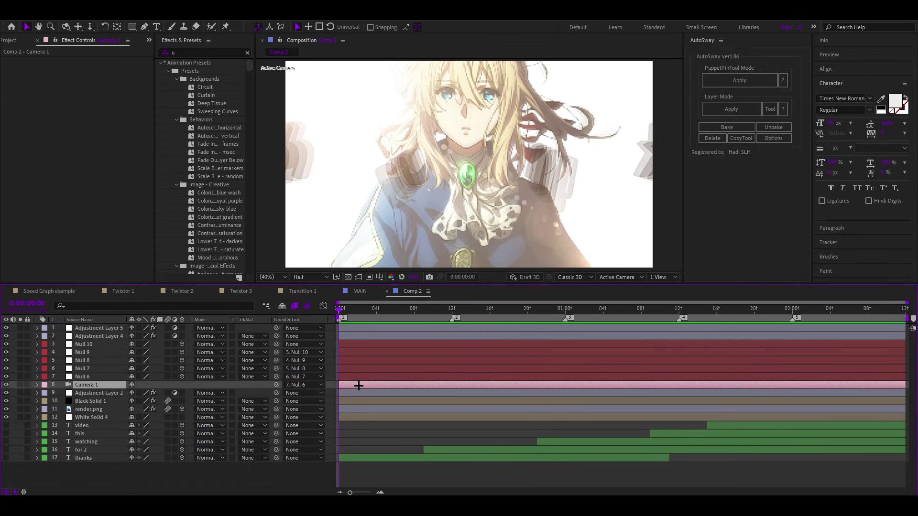
pyautogui.click(90, 378)
pyautogui.click(99, 362)
pyautogui.click(102, 351)
pyautogui.click(106, 343)
pyautogui.click(394, 375)
pyautogui.keyDown('shift'); pyautogui.click(381, 344); pyautogui.keyUp('shift')
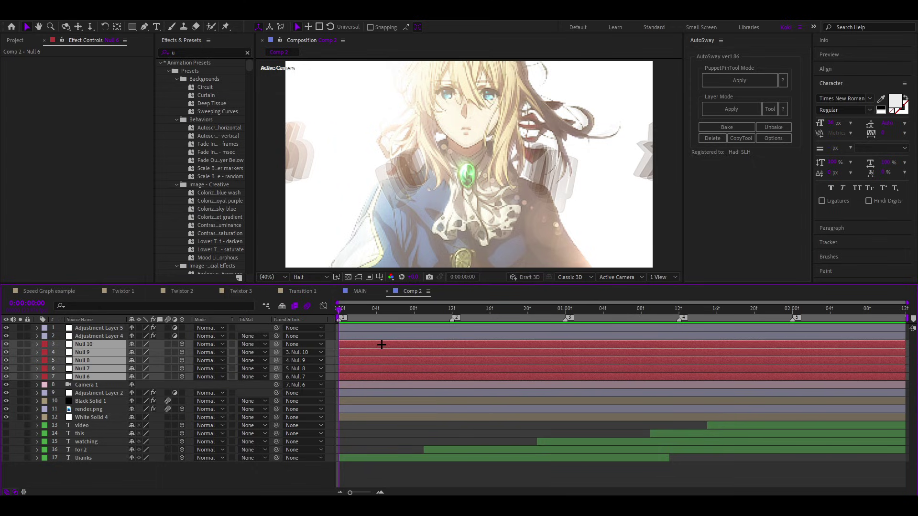
pyautogui.press('u')
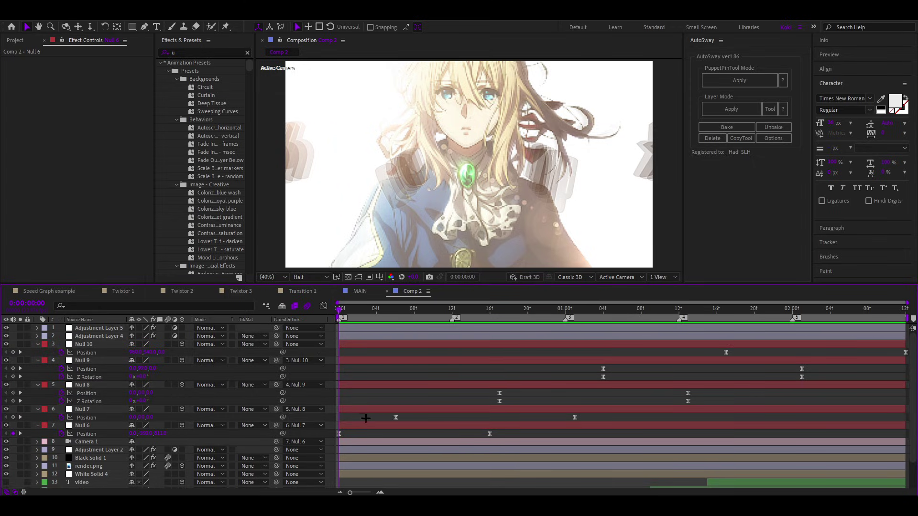
# Open Null 6's Position curve in the Graph Editor and switch it to the speed graph.
pyautogui.click(338, 433)
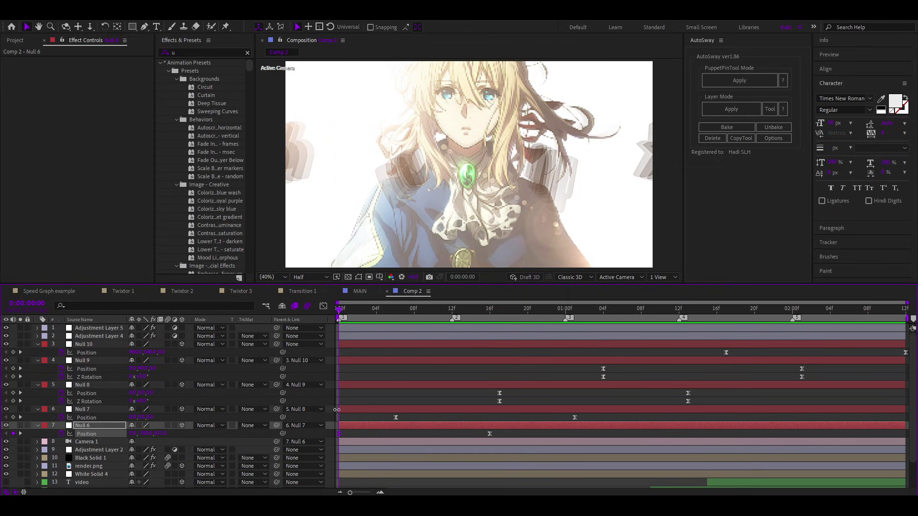
pyautogui.click(323, 306)
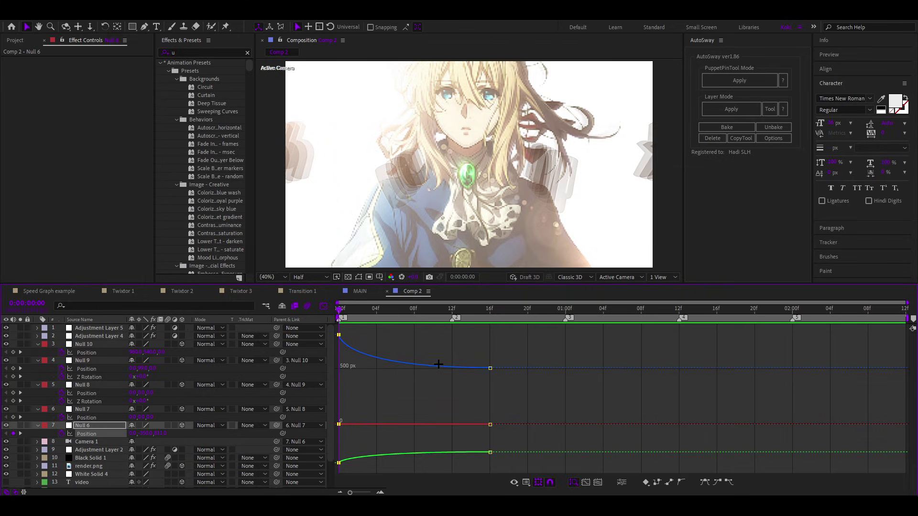
pyautogui.rightClick(412, 393)
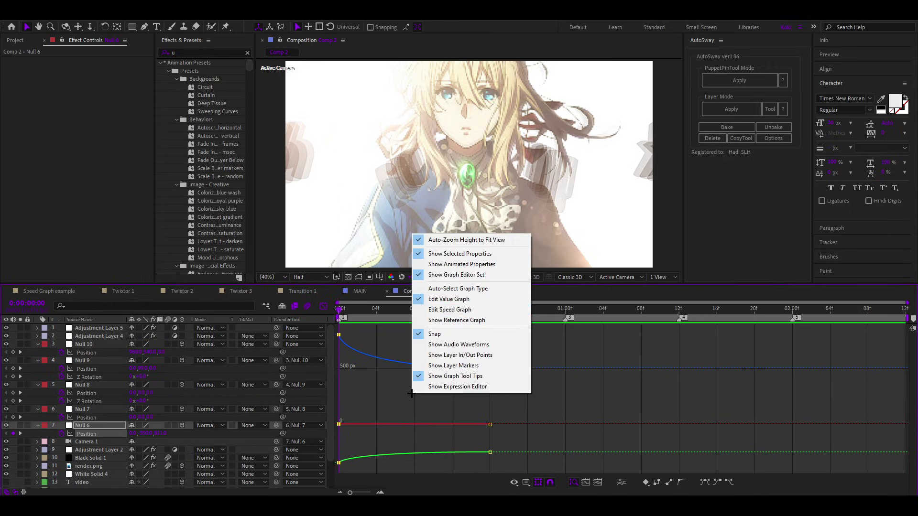
pyautogui.click(456, 309)
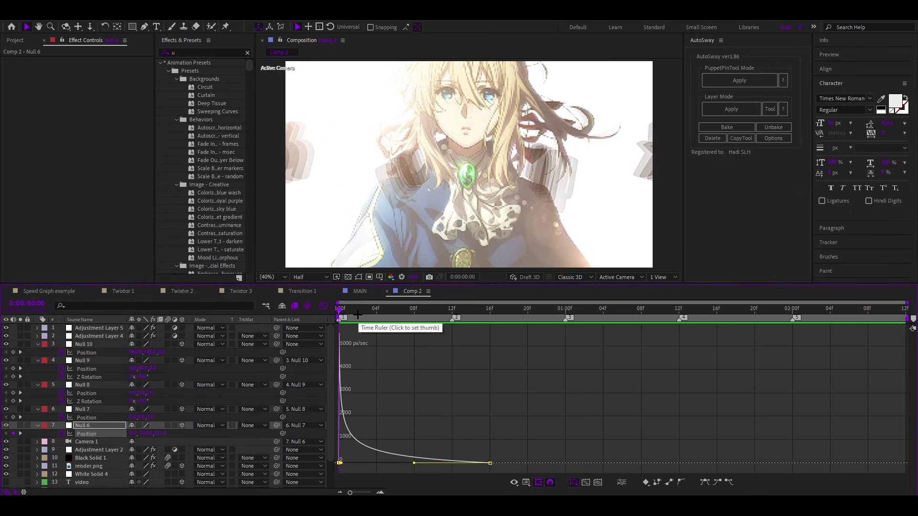
# Show Null 7's Position speed graph, preview the motion, and place the playhead at 0:00:00:12.
pyautogui.hotkey('ctrl', 'Up')
pyautogui.press('space')
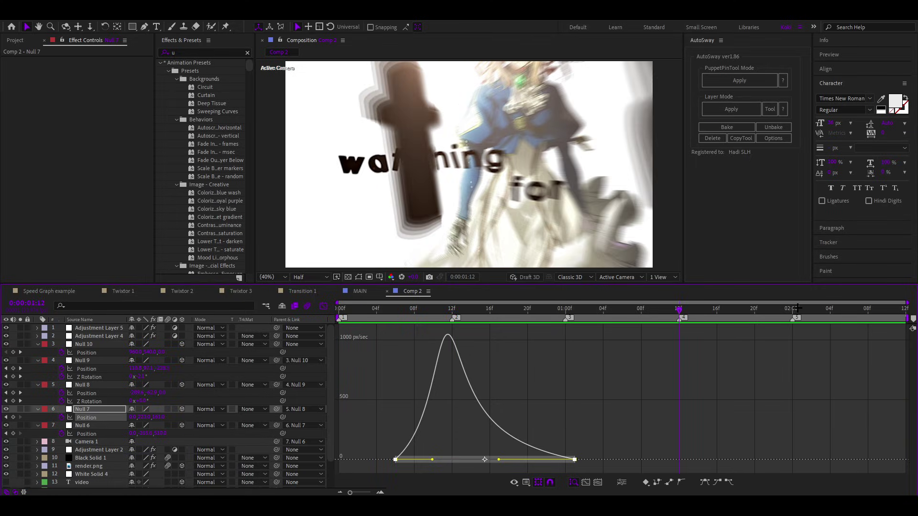
pyautogui.click(452, 308)
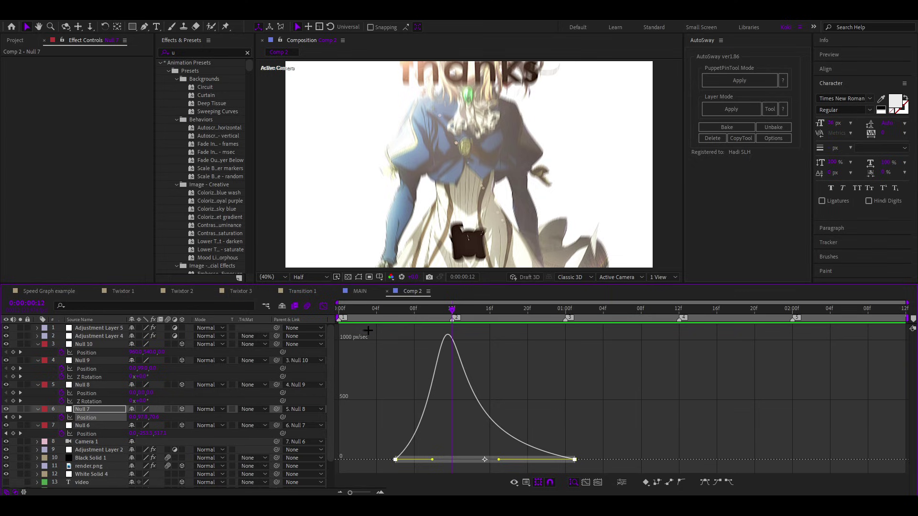
# Select Null 7's last Position keyframe and adjust both speed handles so the curve's peak falls at frame 12.
pyautogui.click(323, 305)
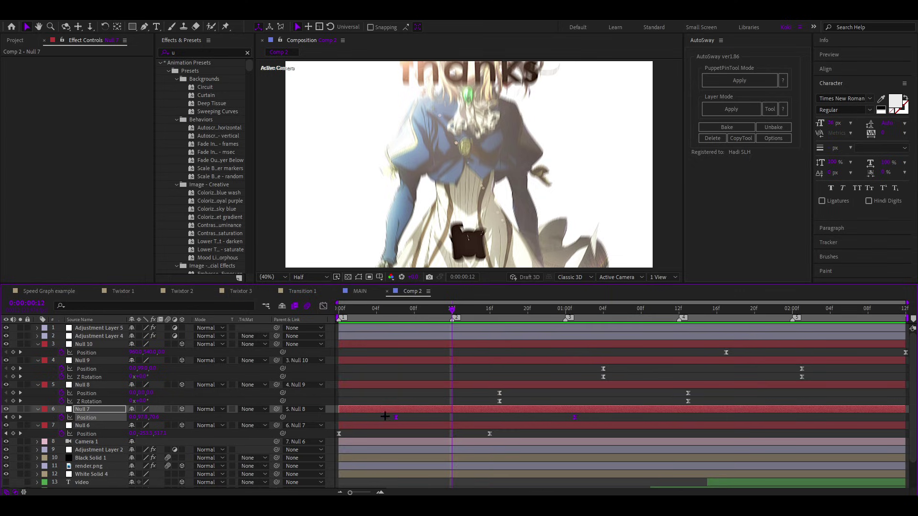
pyautogui.click(574, 417)
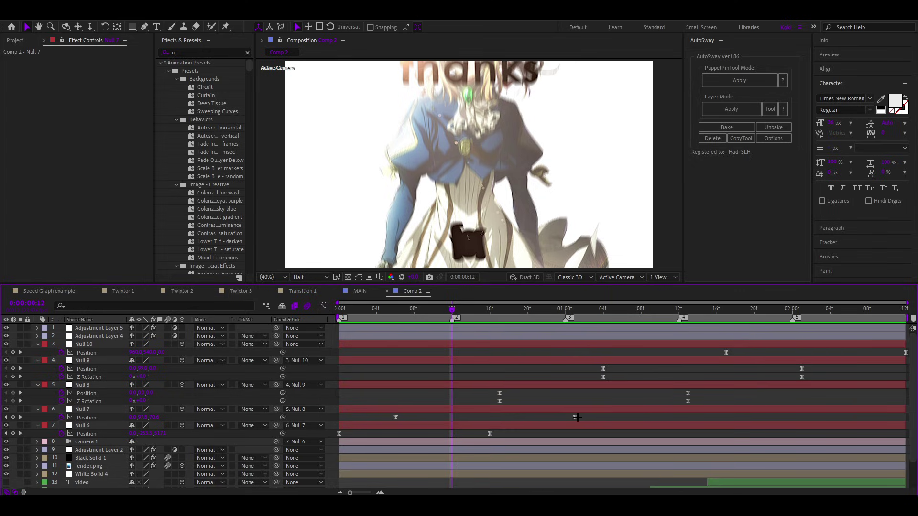
pyautogui.click(575, 417)
pyautogui.click(323, 306)
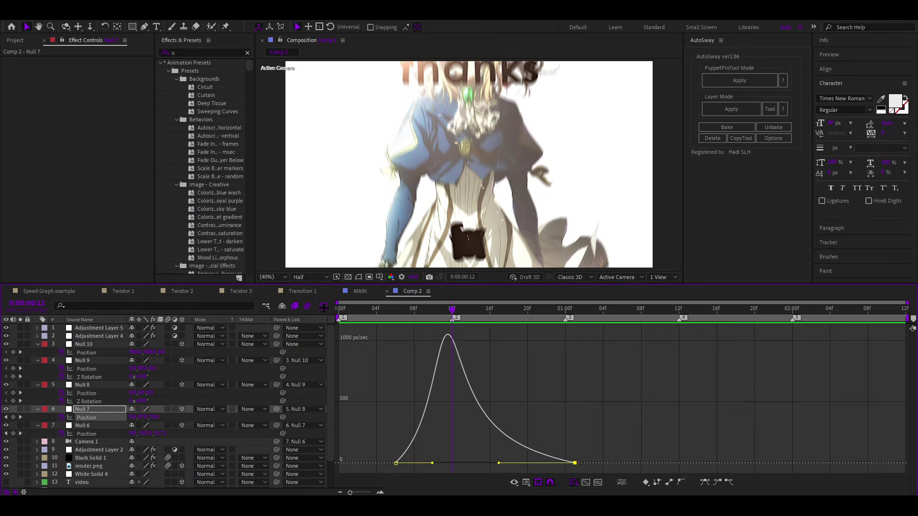
pyautogui.moveTo(432, 464); pyautogui.dragTo(436, 463)
pyautogui.moveTo(498, 463); pyautogui.dragTo(500, 463)
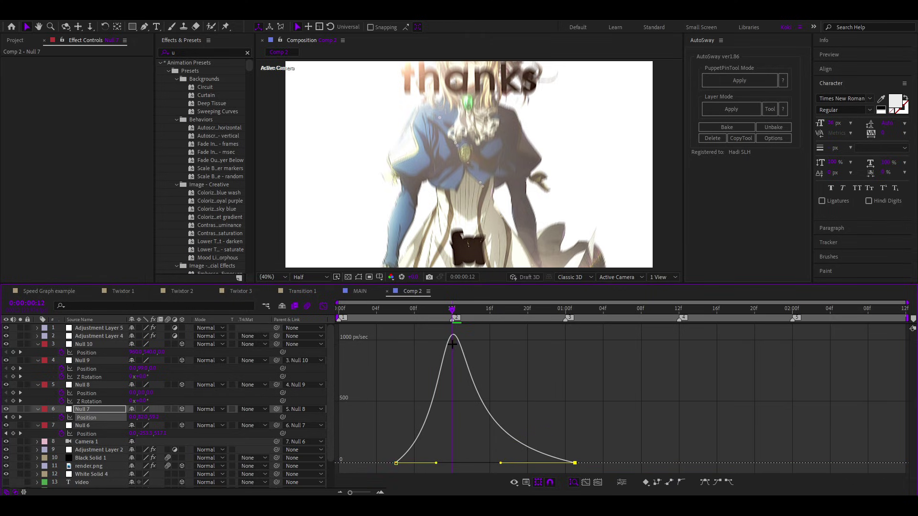
# Show the Position speed graphs of Null 6 through Null 10 together and preview the camera move.
pyautogui.moveTo(394, 306); pyautogui.dragTo(194, 354)
pyautogui.click(110, 392)
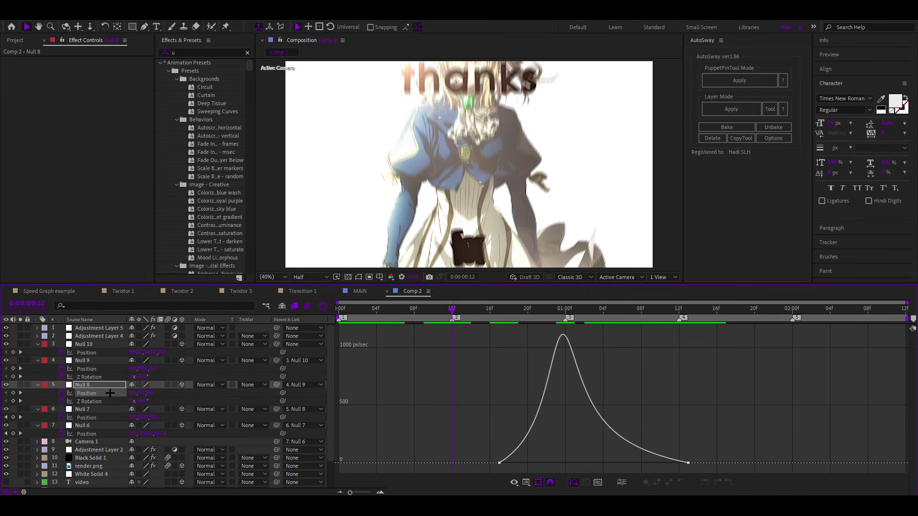
pyautogui.keyDown('shift'); pyautogui.click(94, 417); pyautogui.keyUp('shift')
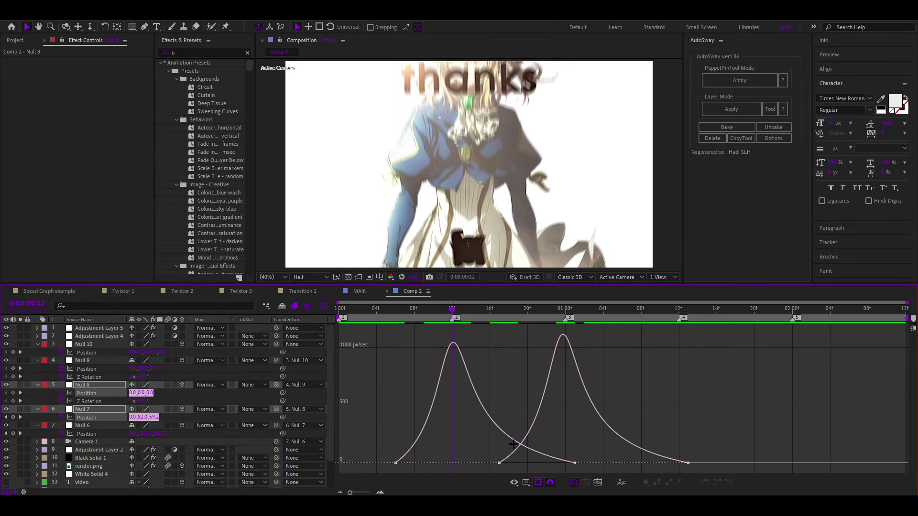
pyautogui.keyDown('shift'); pyautogui.click(105, 369); pyautogui.keyUp('shift')
pyautogui.keyDown('shift'); pyautogui.click(99, 352); pyautogui.keyUp('shift')
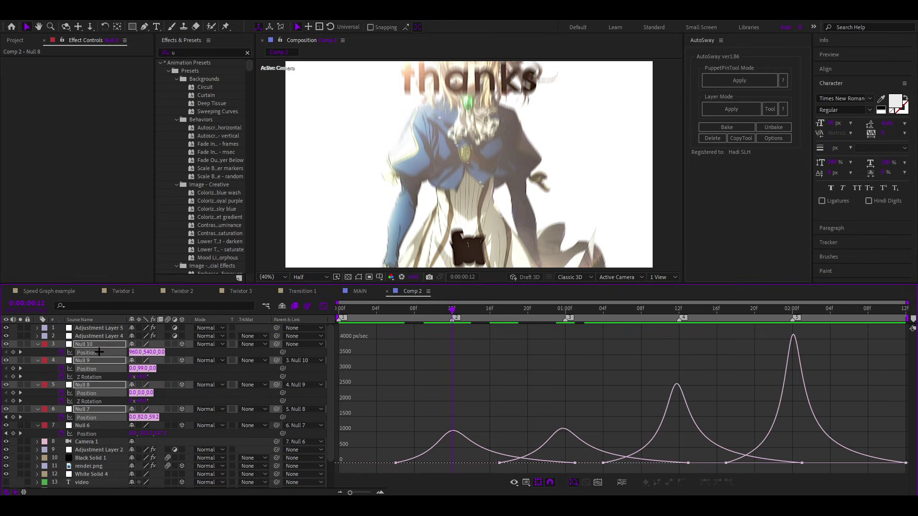
pyautogui.keyDown('shift'); pyautogui.click(94, 433); pyautogui.keyUp('shift')
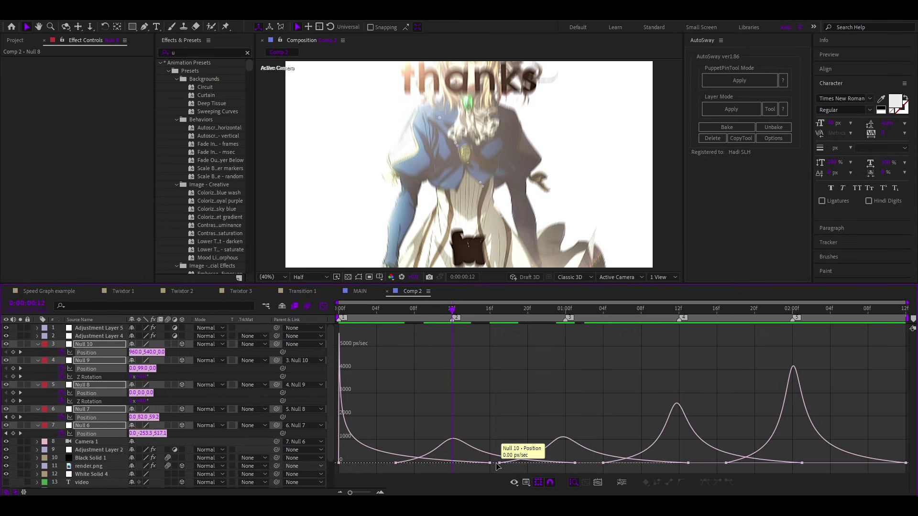
pyautogui.press('space')
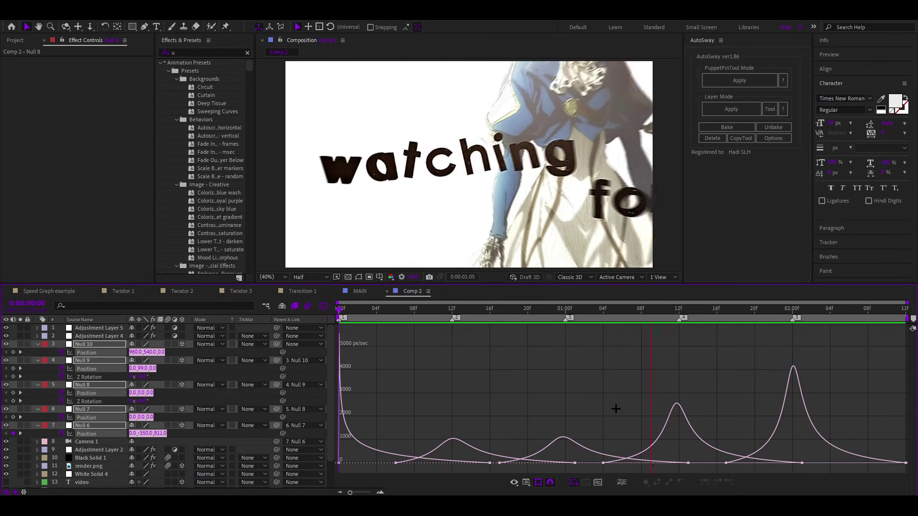